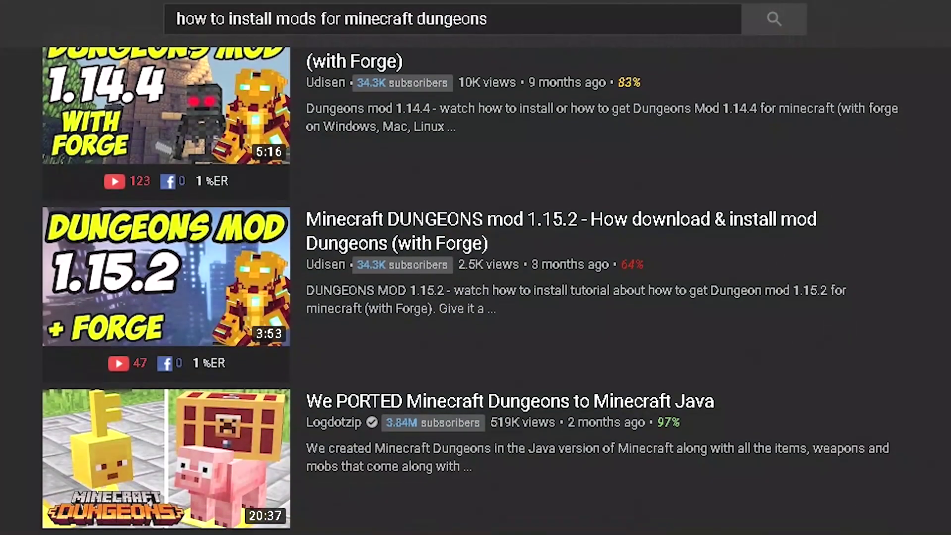
- Look through the video results and the written guide on installing Minecraft Dungeons mods, including the launcher and Windows Store instructions
scroll(475, 292, down, 3)
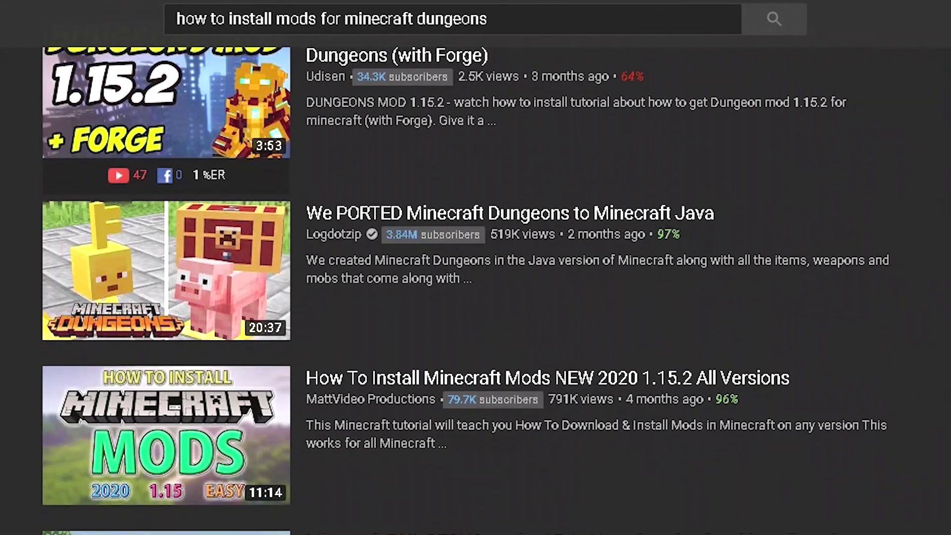
scroll(475, 292, down, 3)
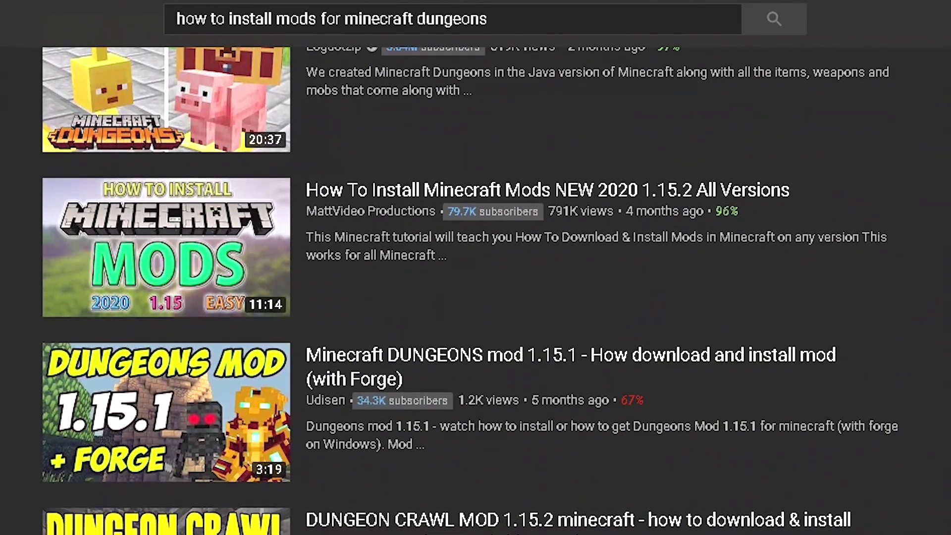
scroll(475, 292, down, 3)
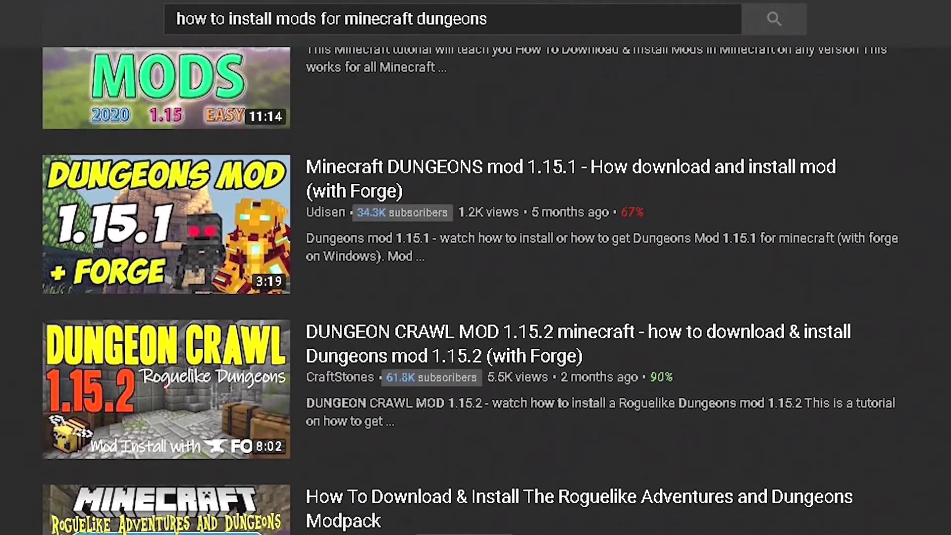
scroll(476, 292, down, 3)
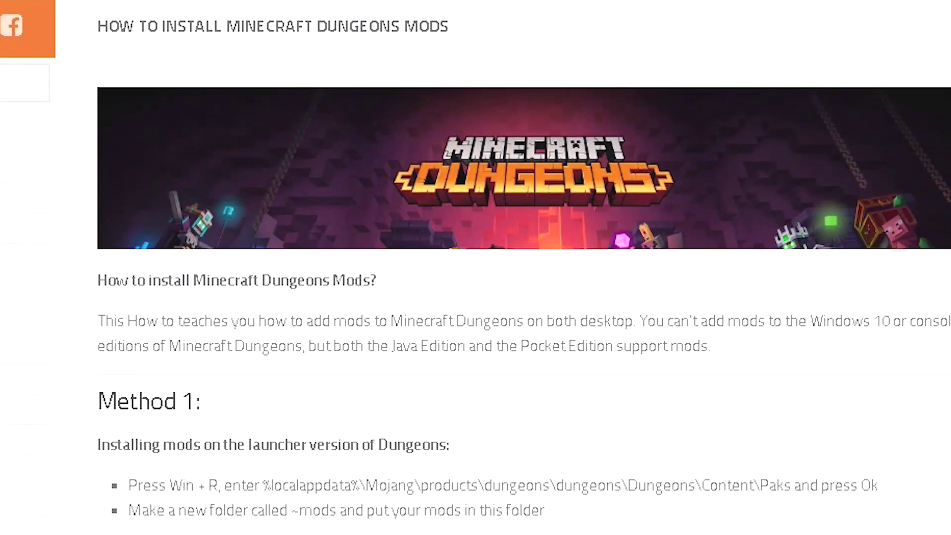
scroll(475, 267, down, 5)
scroll(476, 267, down, 5)
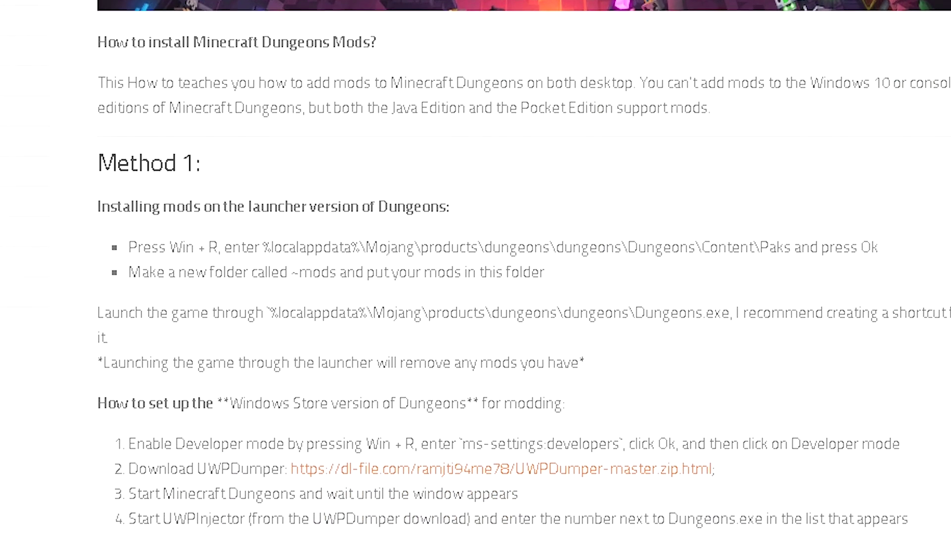
scroll(475, 268, down, 4)
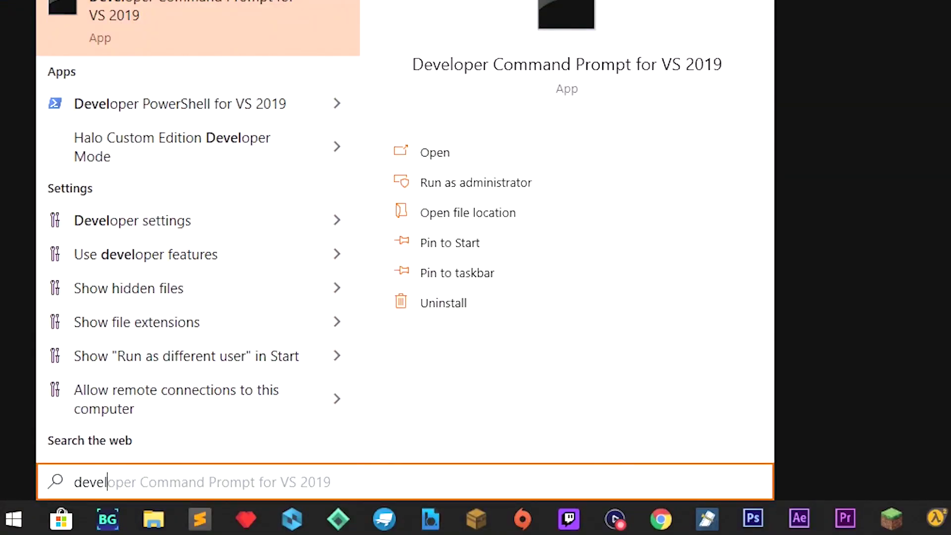
- Search Windows for the developer settings and open them
text(p)
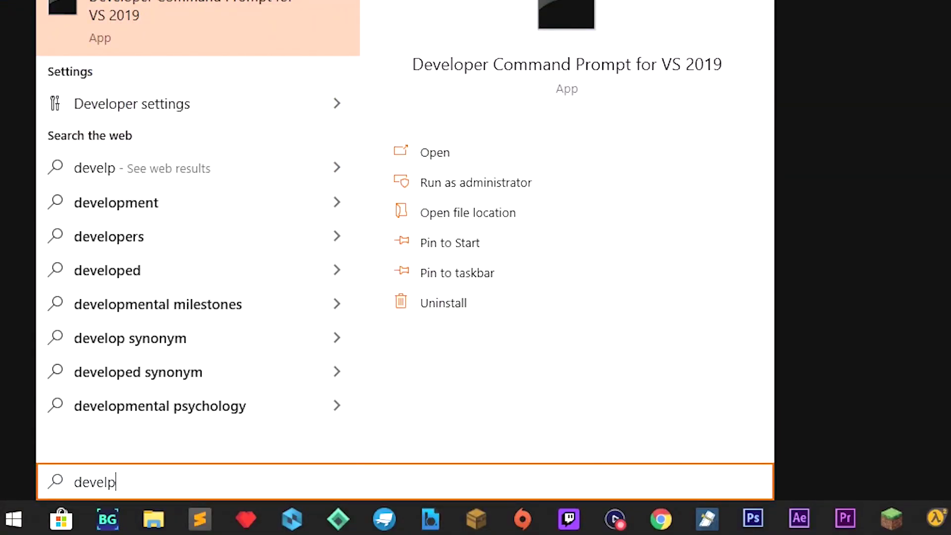
click(64, 99)
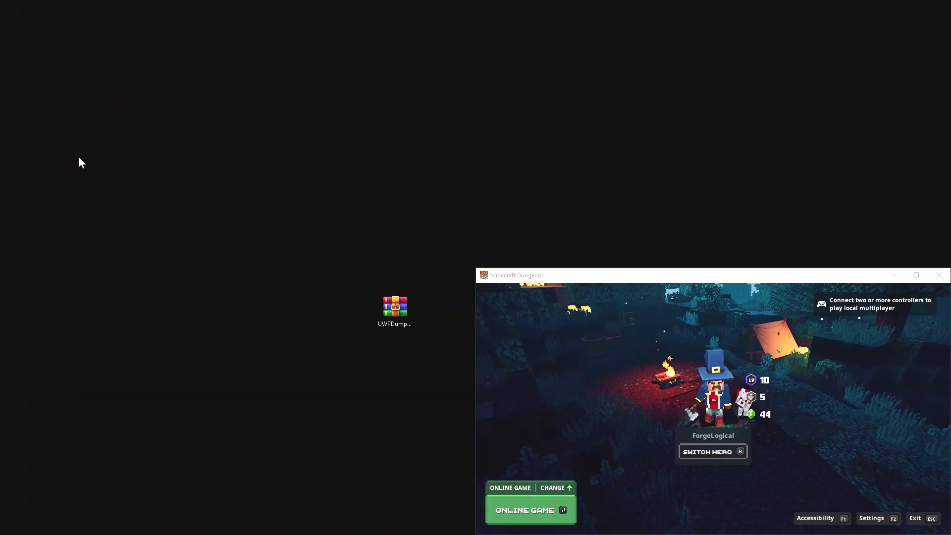
- Review the UWPDumper GitHub page with its x64 and x86 binary downloads and return to the desktop
click(405, 313)
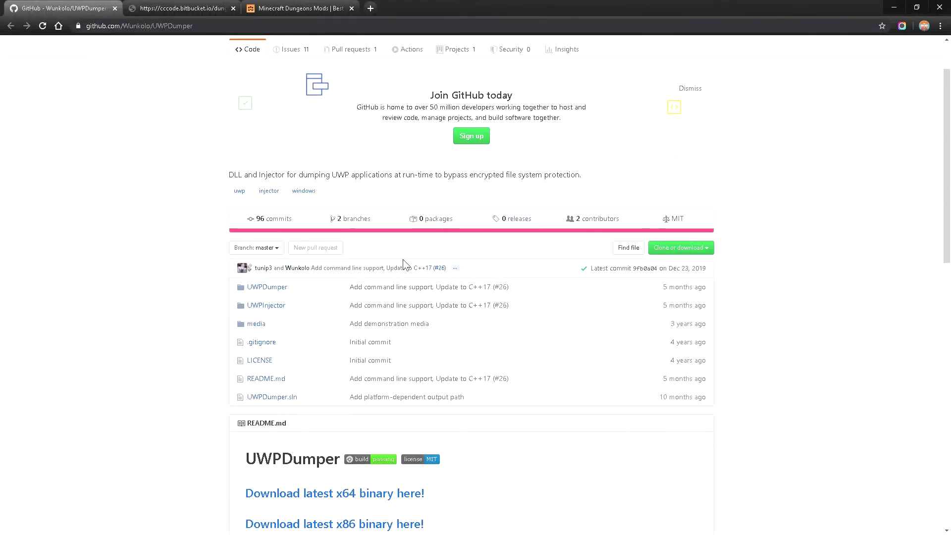
scroll(523, 363, down, 1)
scroll(523, 364, down, 2)
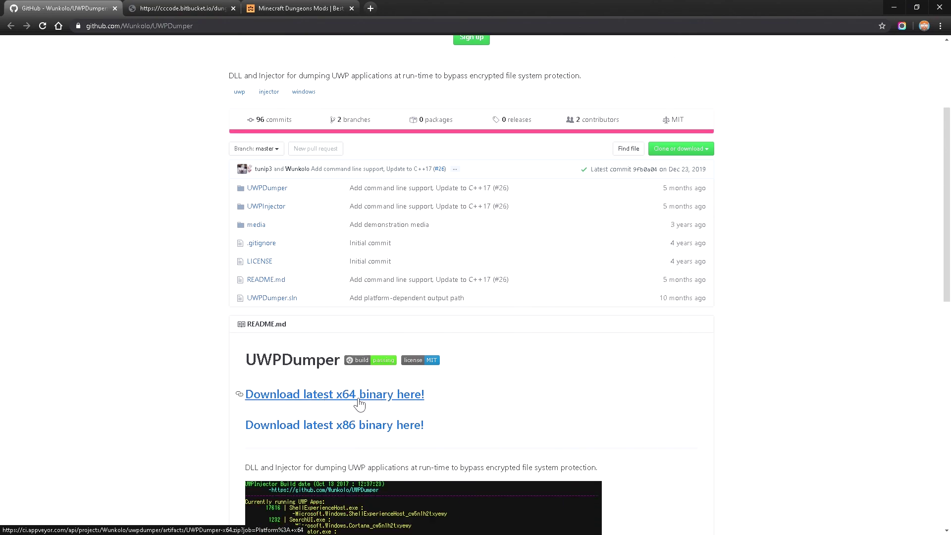
scroll(545, 377, down, 4)
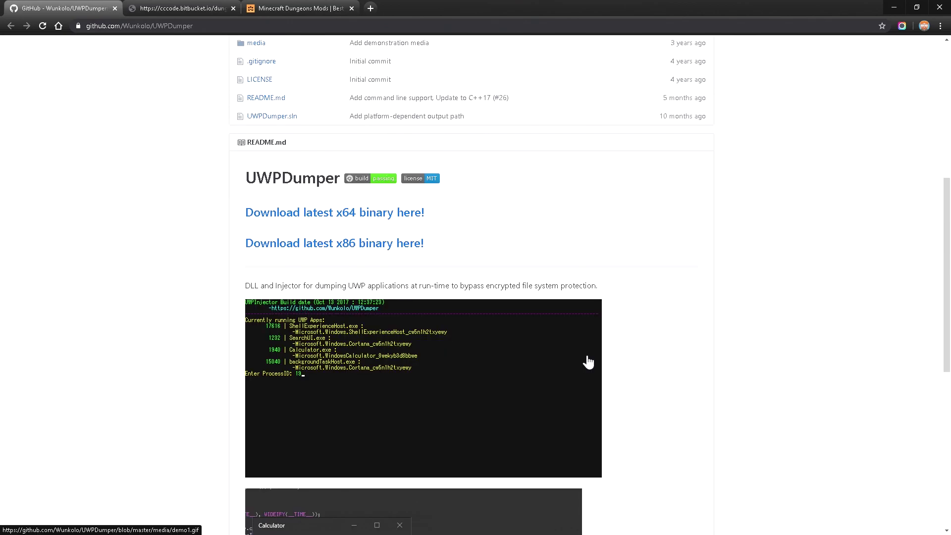
click(894, 7)
click(550, 270)
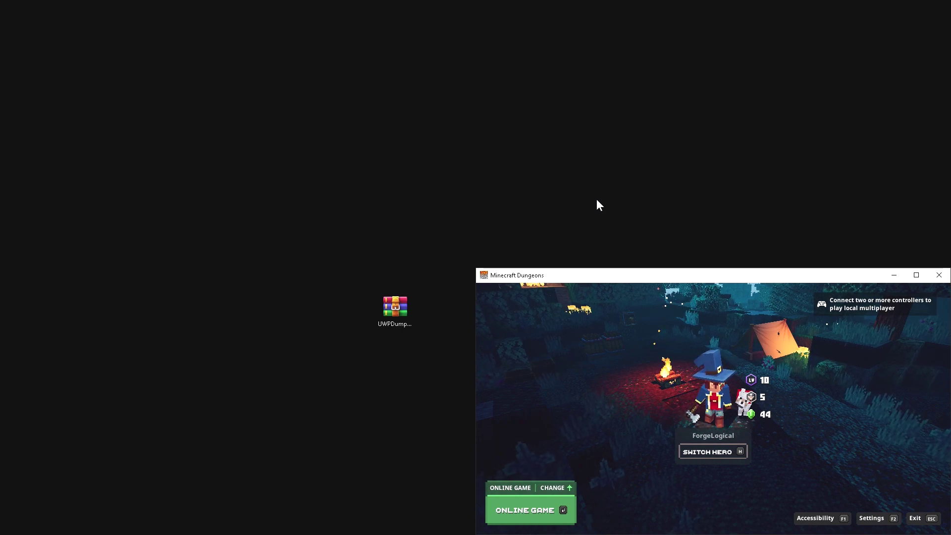
- Inspect the contents of the downloaded UWPDumper-x64 archive and close it
double_click(394, 314)
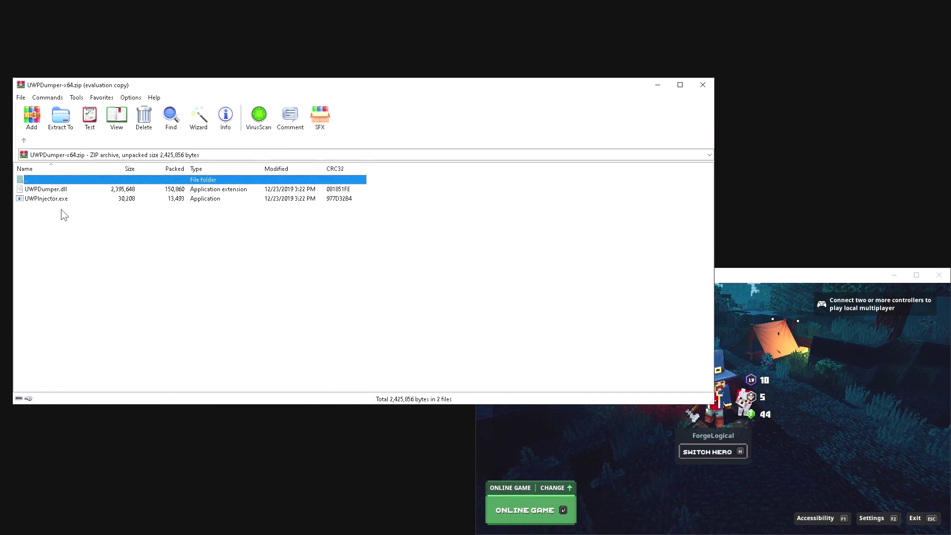
right_click(286, 53)
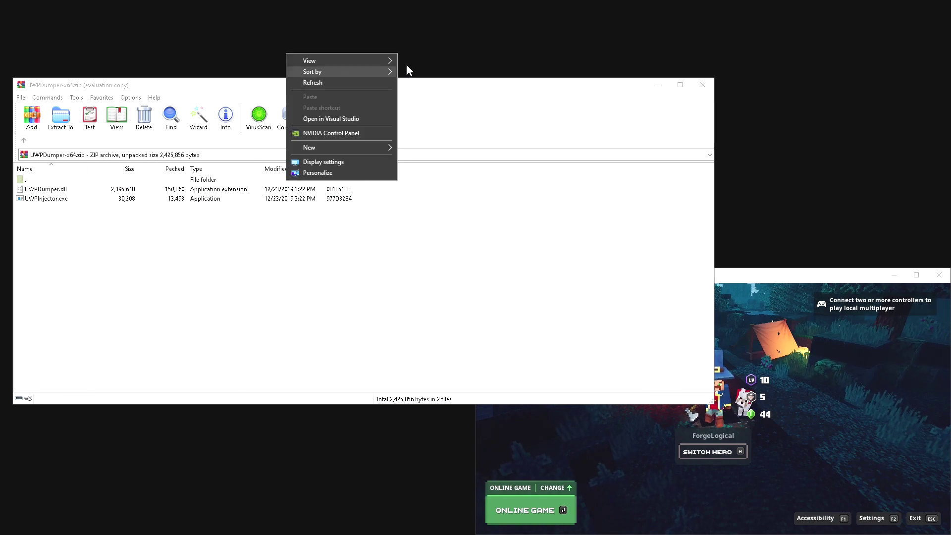
click(703, 84)
click(703, 84)
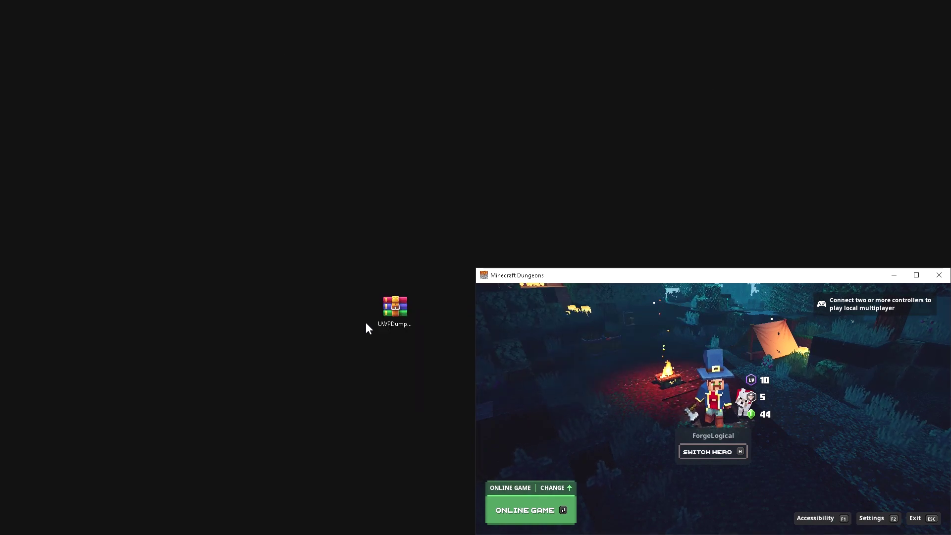
- Extract the UWPDumper archive into its own UWPDumper-x64 folder on the desktop
right_click(398, 309)
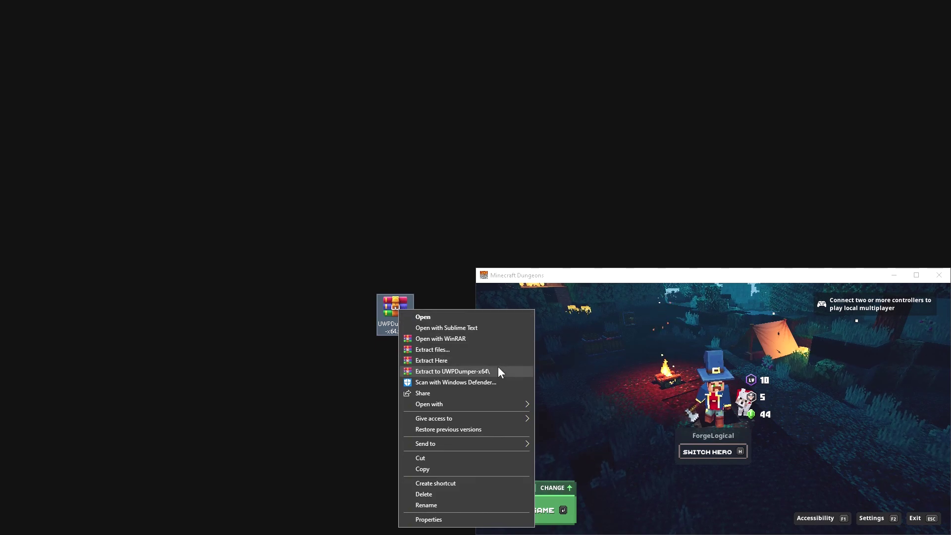
click(275, 324)
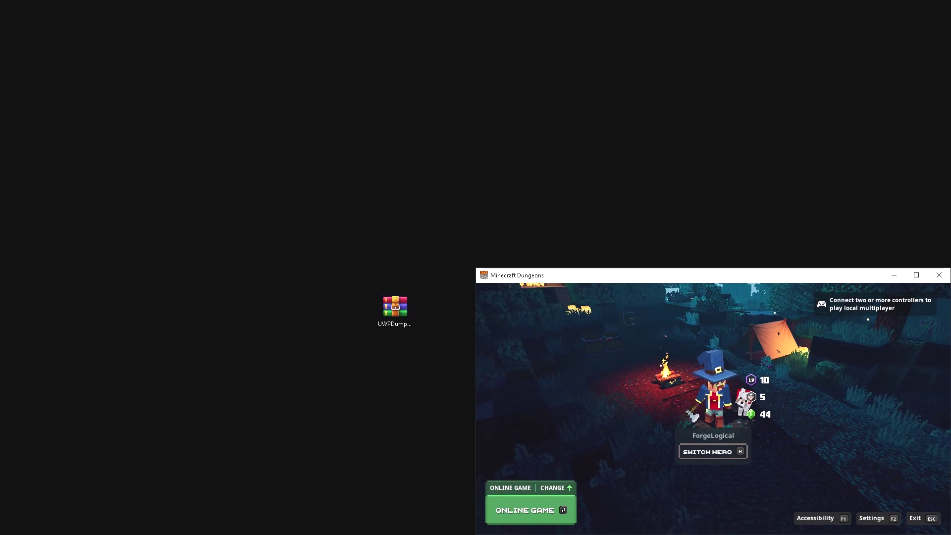
drag(298, 286, 294, 290)
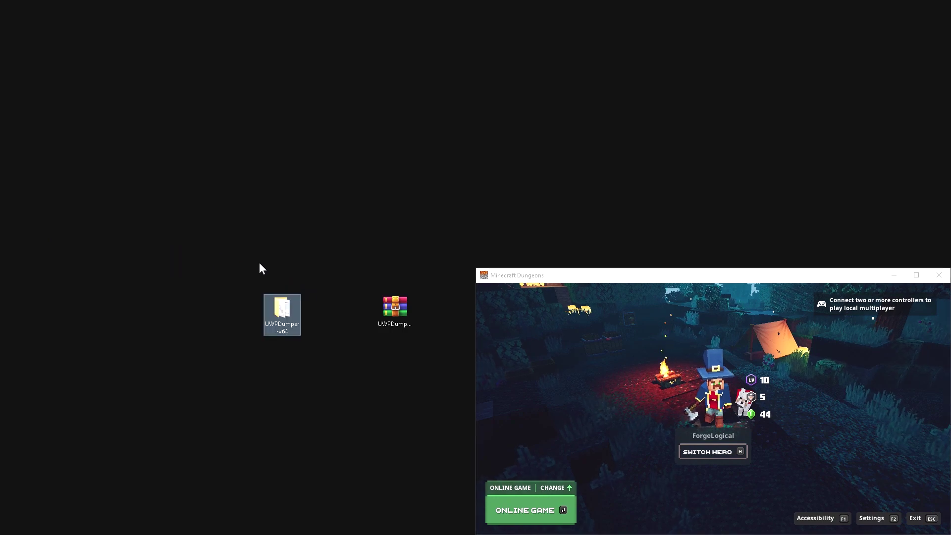
- Run UWPInjector.exe from the UWPDumper-x64 folder and dump Dungeons.exe using process ID 1976
double_click(272, 301)
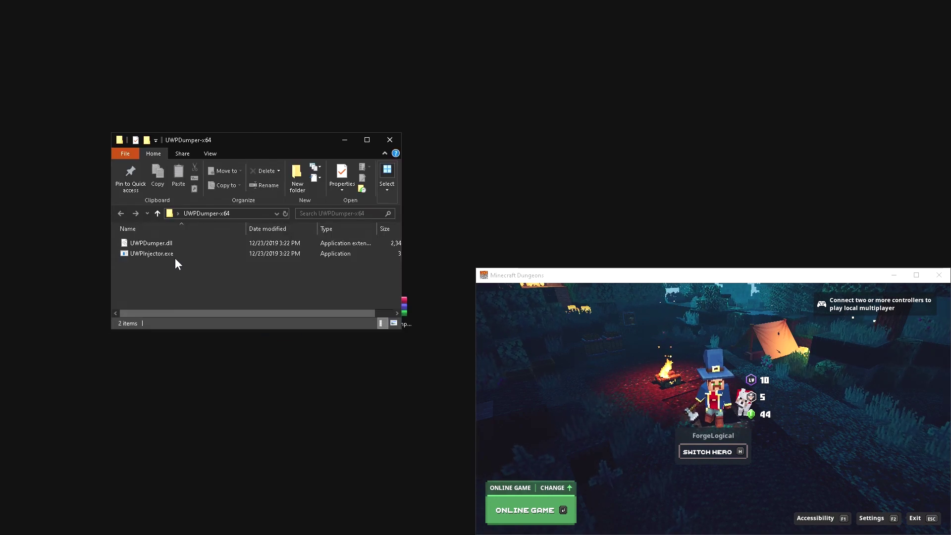
click(180, 252)
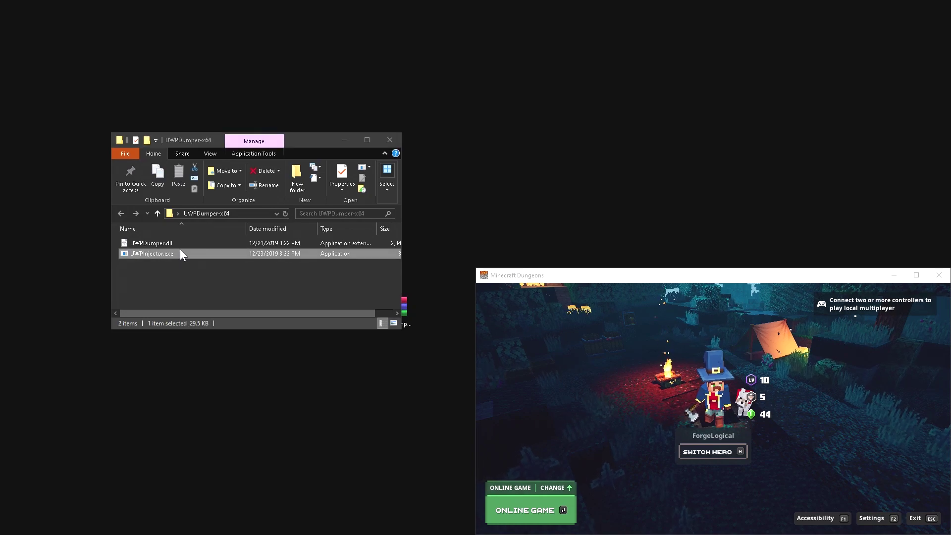
drag(0, 133, 381, 193)
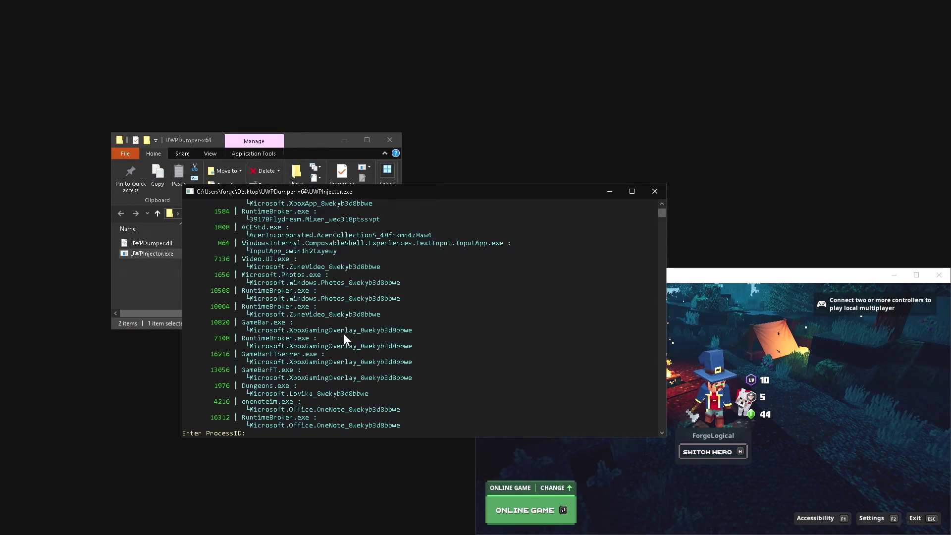
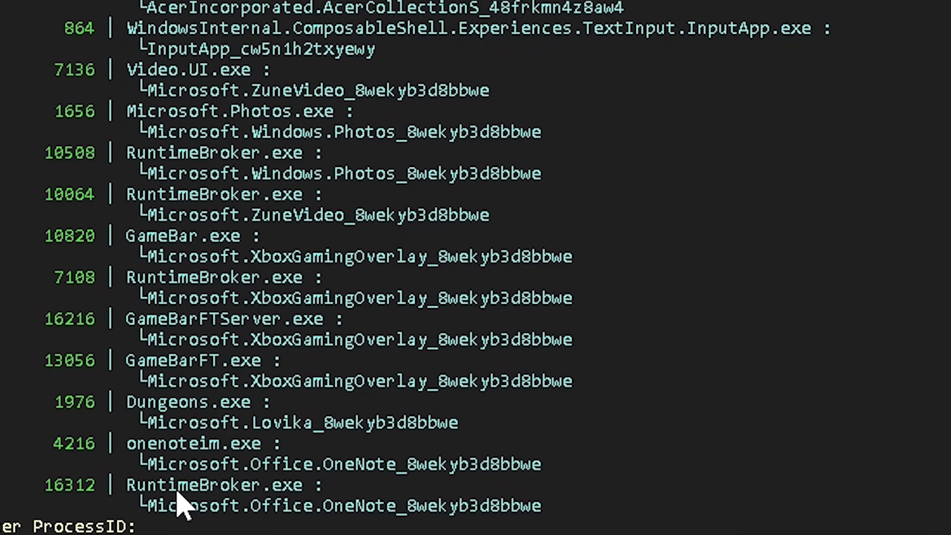
text(1976)
key(Return)
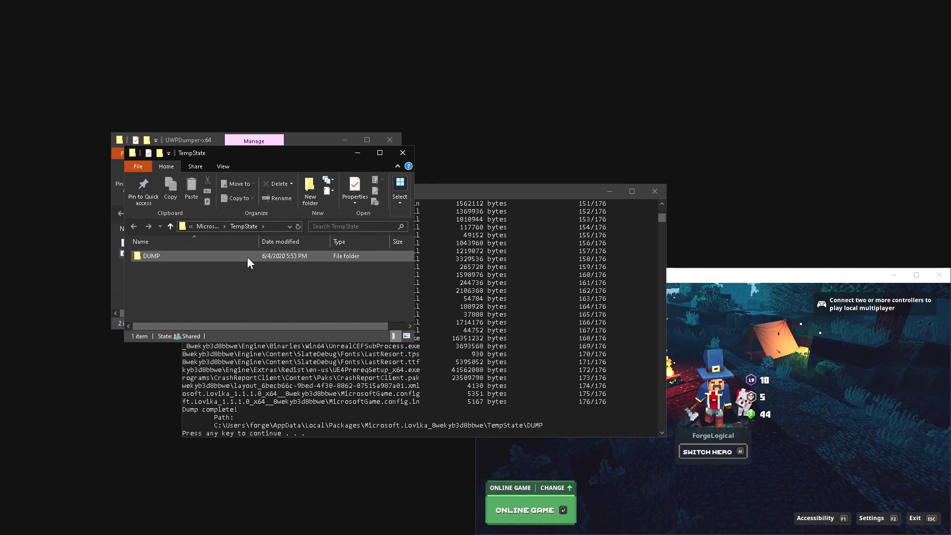
- Transfer the DUMP folder from TempState to the desktop and close the Explorer and injector windows
drag(248, 256, 575, 77)
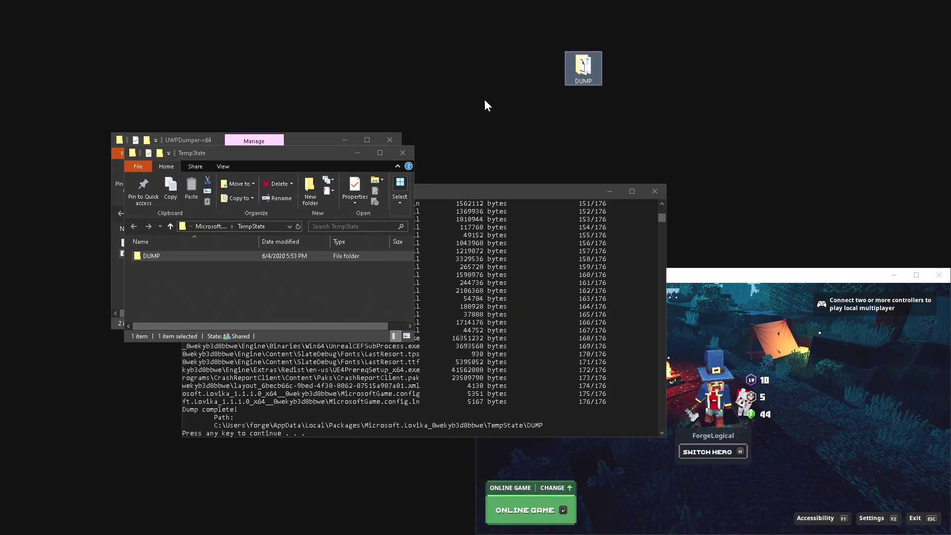
click(401, 156)
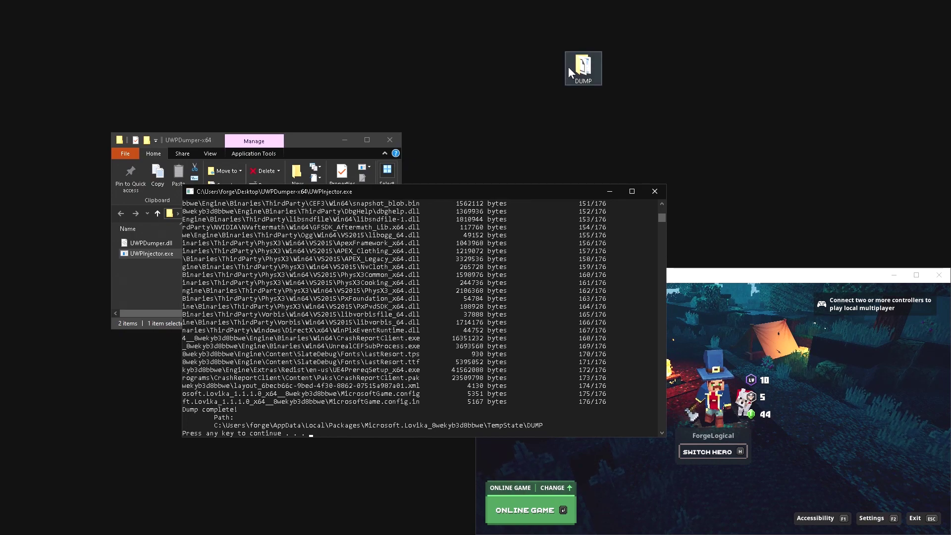
key(Return)
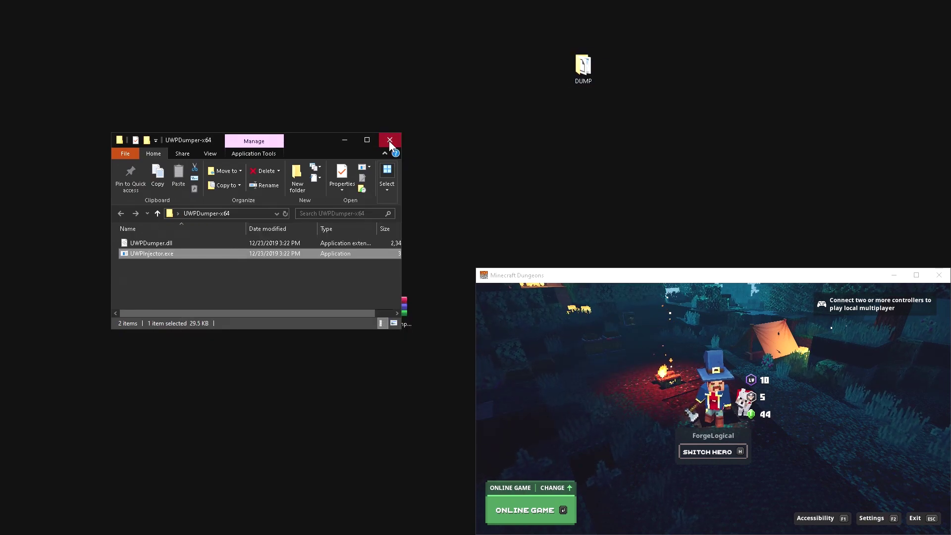
click(390, 141)
- Reposition the DUMP folder above the UWPDumper files on the desktop and rename it Dungeons_Mods
drag(573, 87, 315, 199)
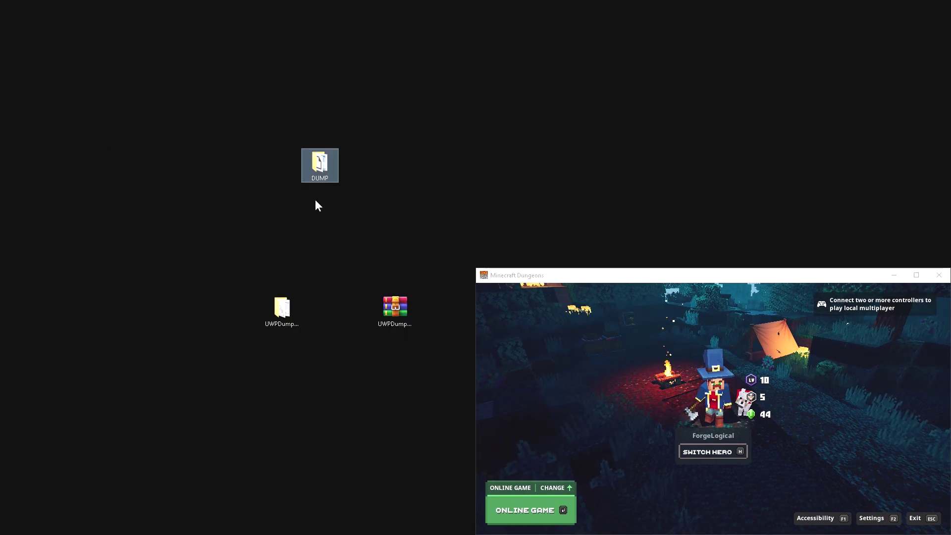
right_click(329, 166)
click(367, 392)
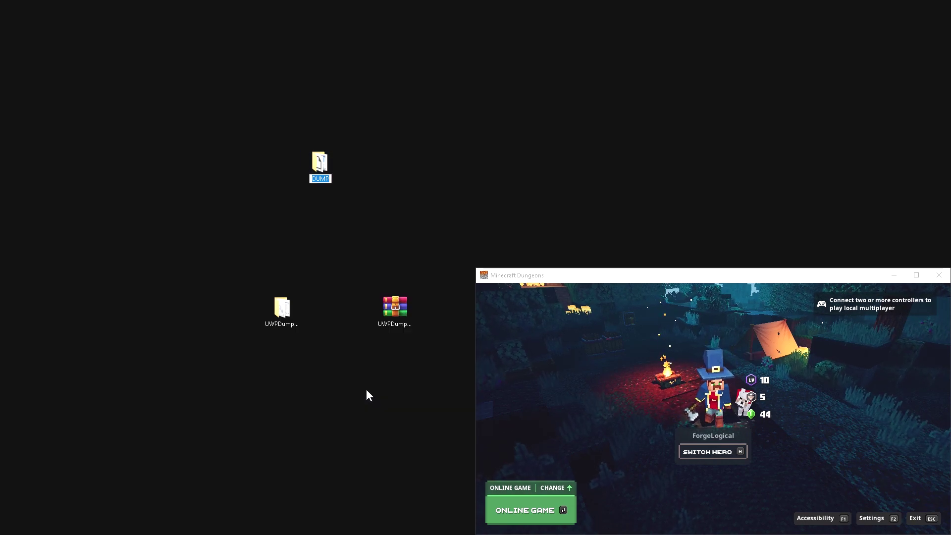
text(Dungeons_Mods)
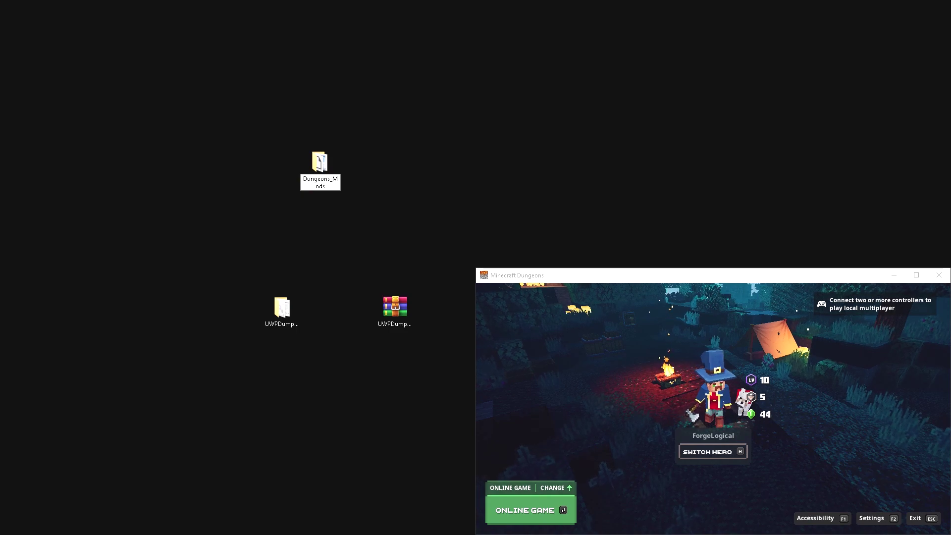
key(Return)
- Open appxmanifest.xml from the Dungeons_Mods folder in WordPad
double_click(332, 159)
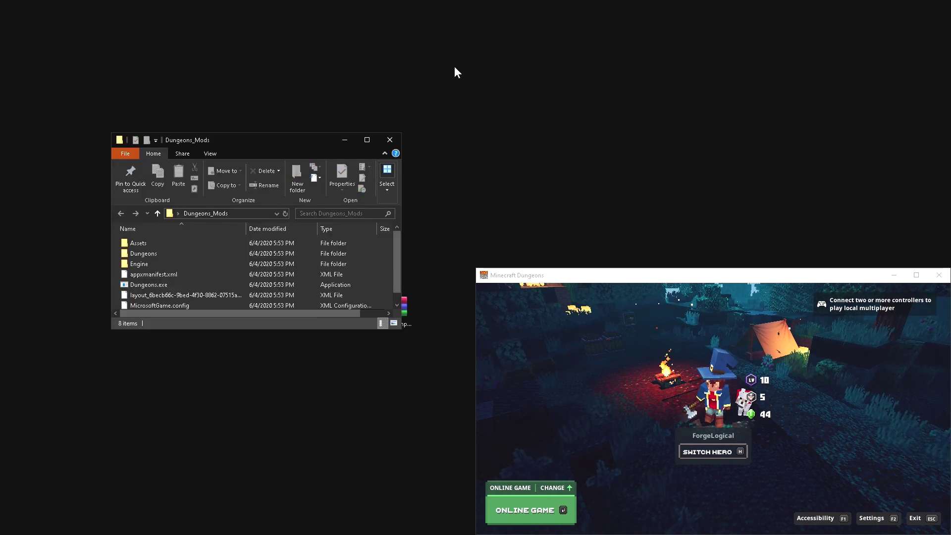
key(super+Up)
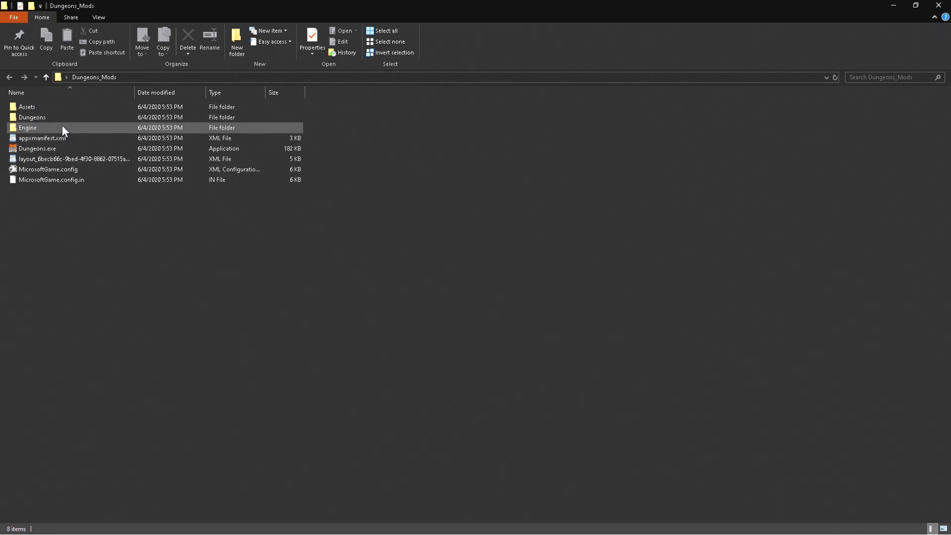
click(70, 137)
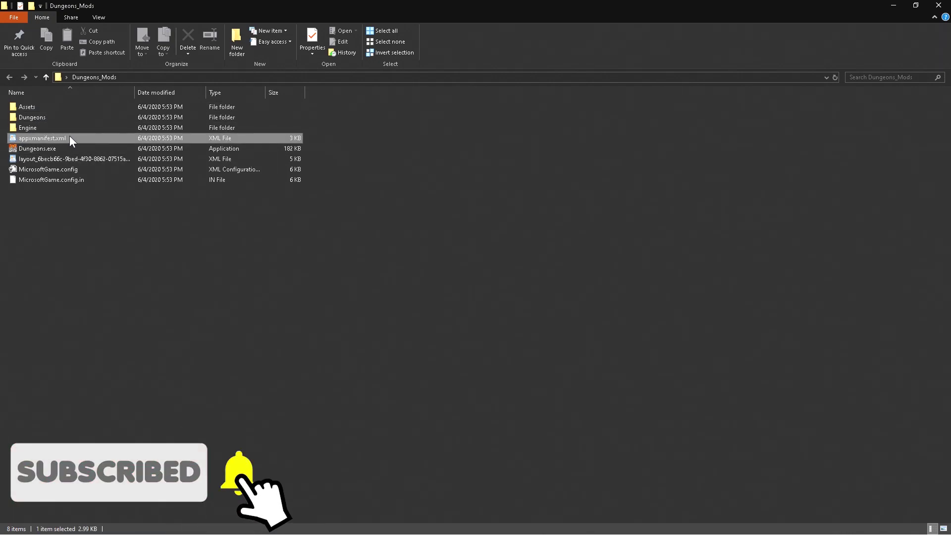
drag(0, 126, 312, 157)
double_click(308, 165)
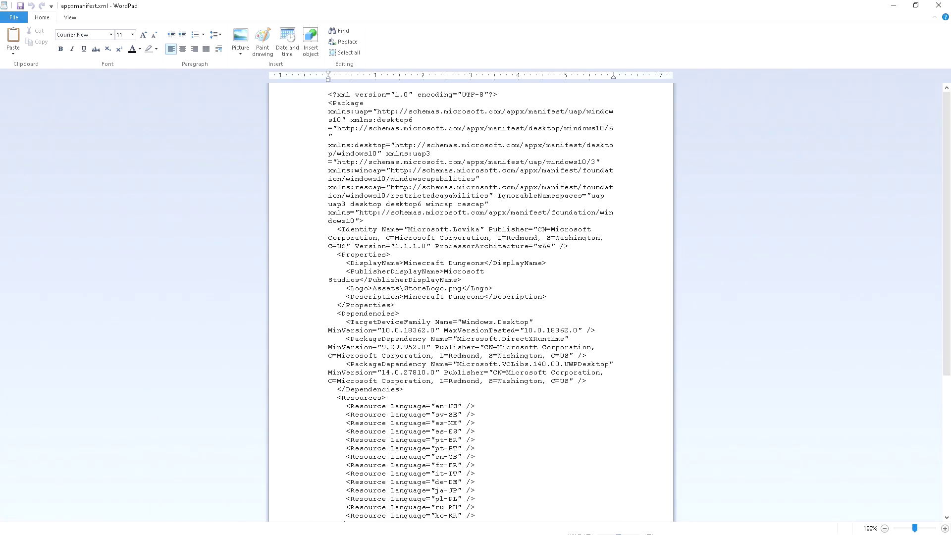
- Replace the entire content of appxmanifest.xml with the XML from cccode.bitbucket.io/dungeons/appxmanifest.xml, save it, and return to the Dungeons_Mods folder
key(alt+Tab)
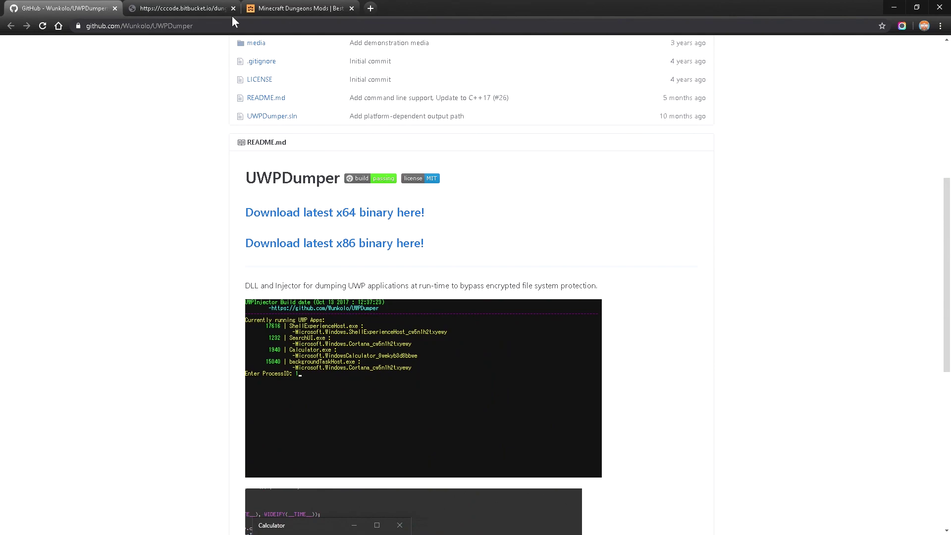
click(215, 6)
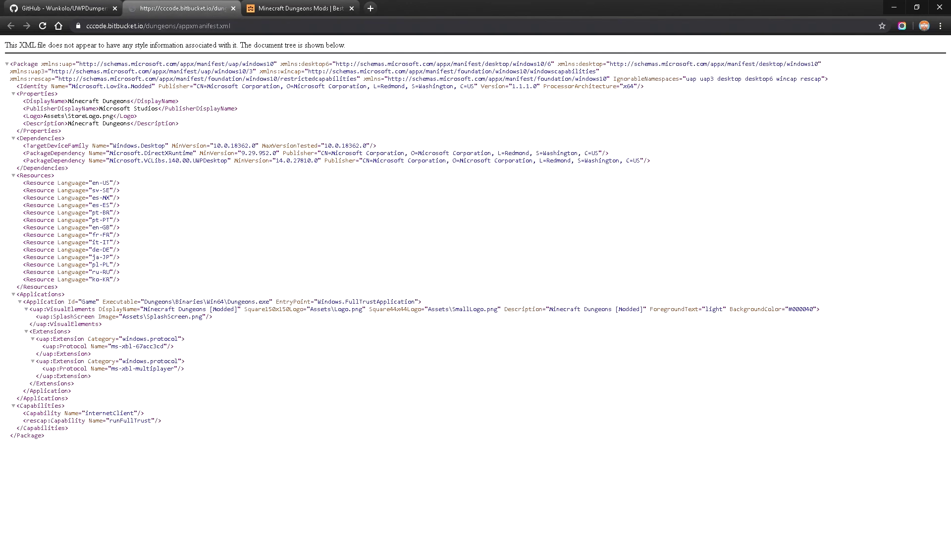
drag(46, 442, 9, 64)
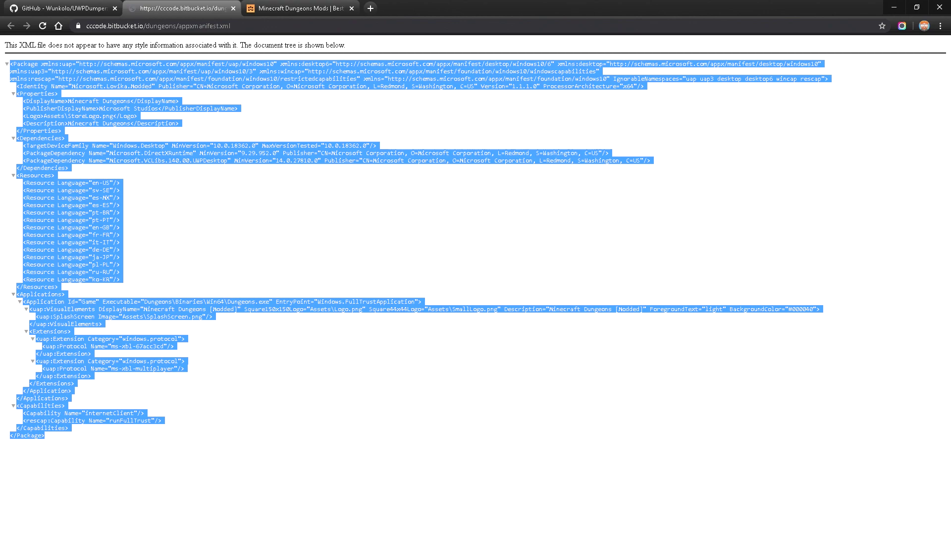
key(alt+Tab)
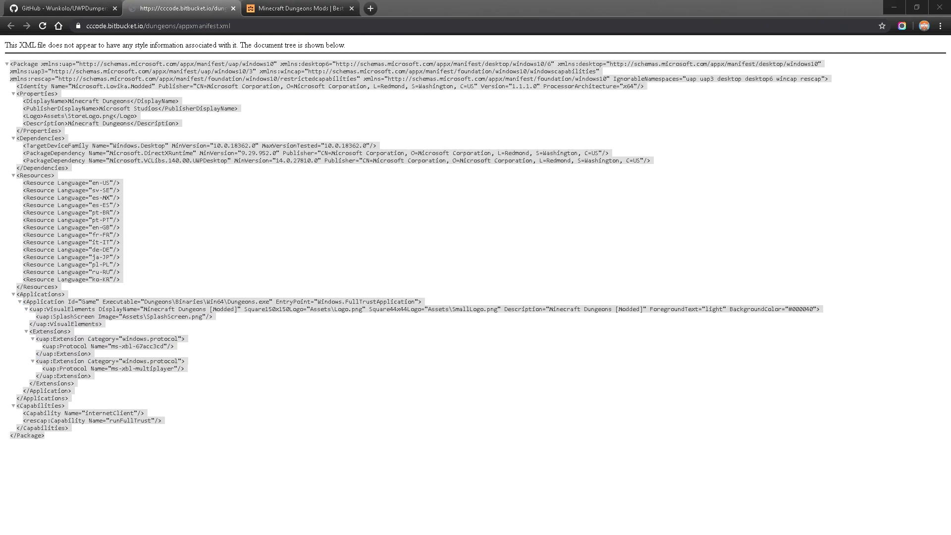
key(ctrl+a)
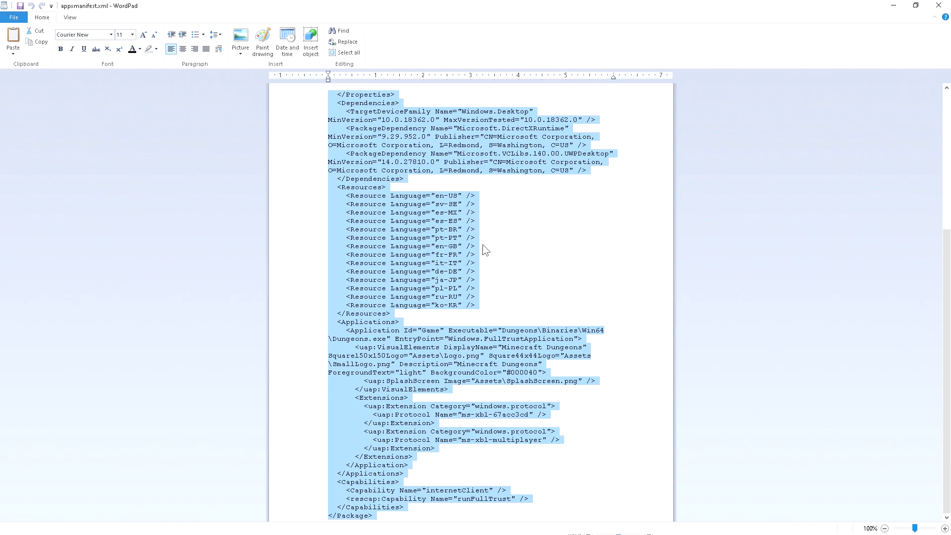
key(ctrl+v)
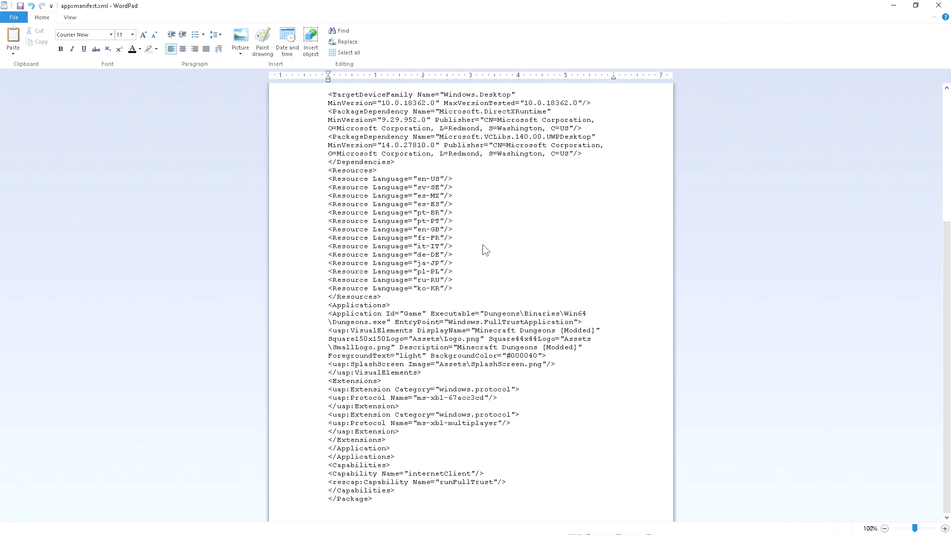
key(alt+Tab)
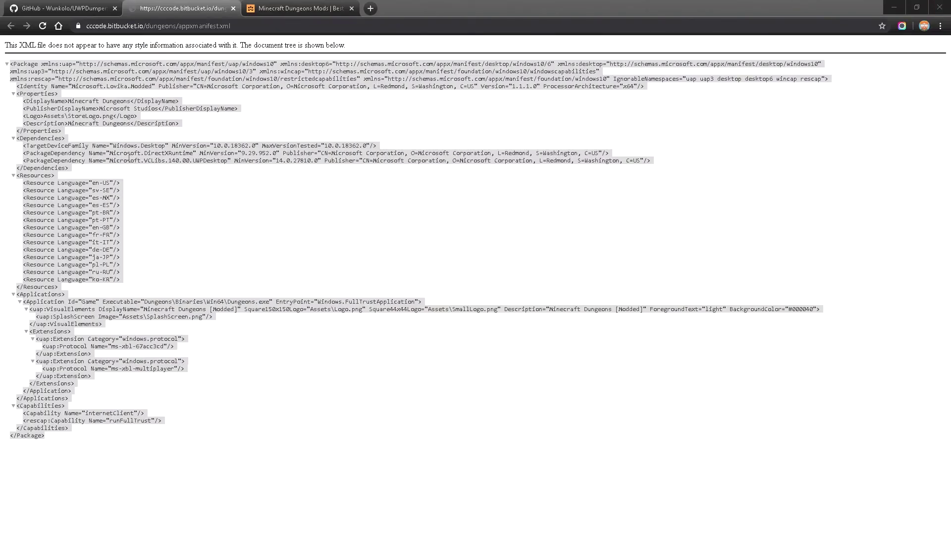
click(900, 6)
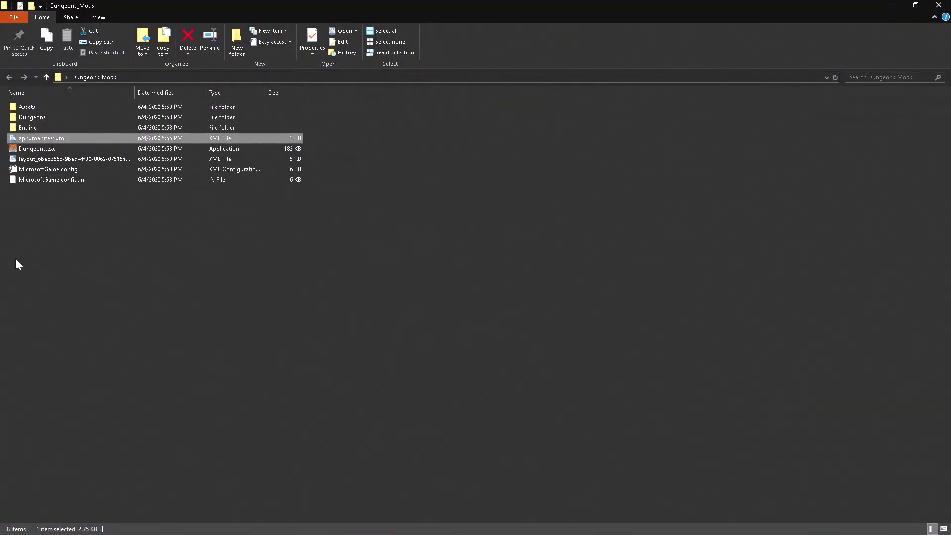
- Run the pasted command in PowerShell launched from the Dungeons_Mods folder, and search Windows for minecraft
click(49, 269)
click(427, 79)
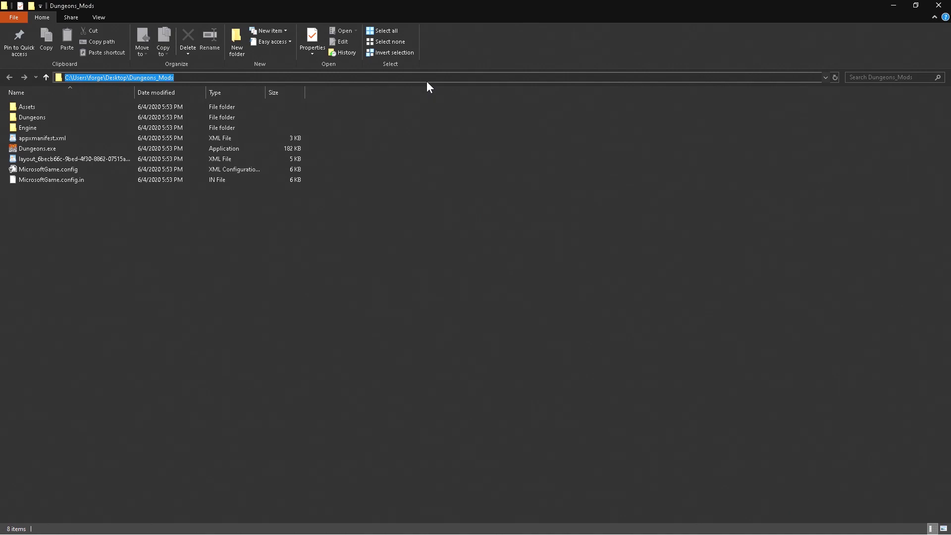
text(po)
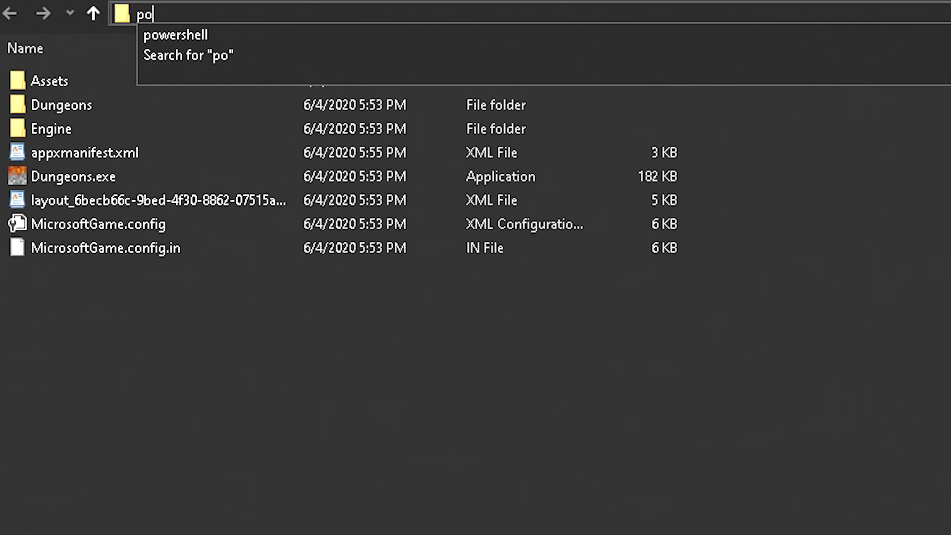
key(Down)
key(Return)
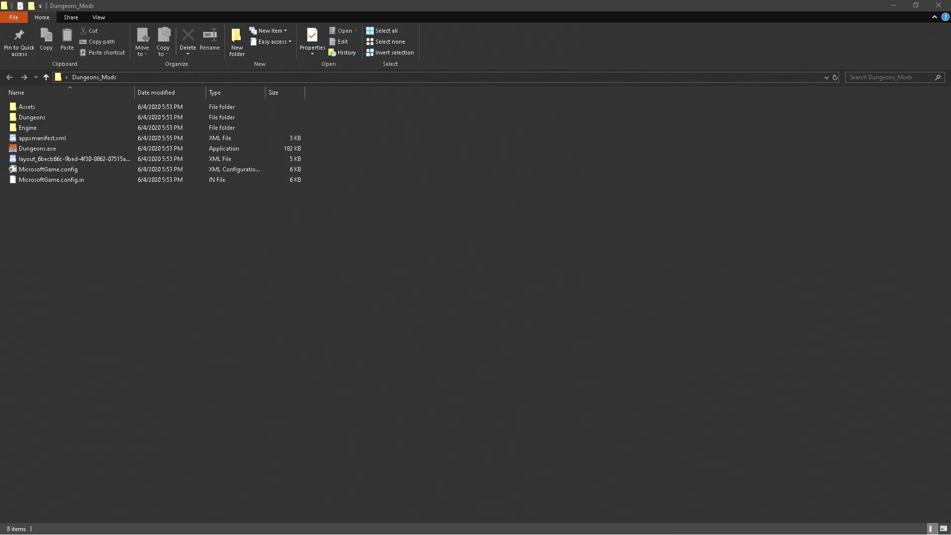
right_click(318, 245)
key(Return)
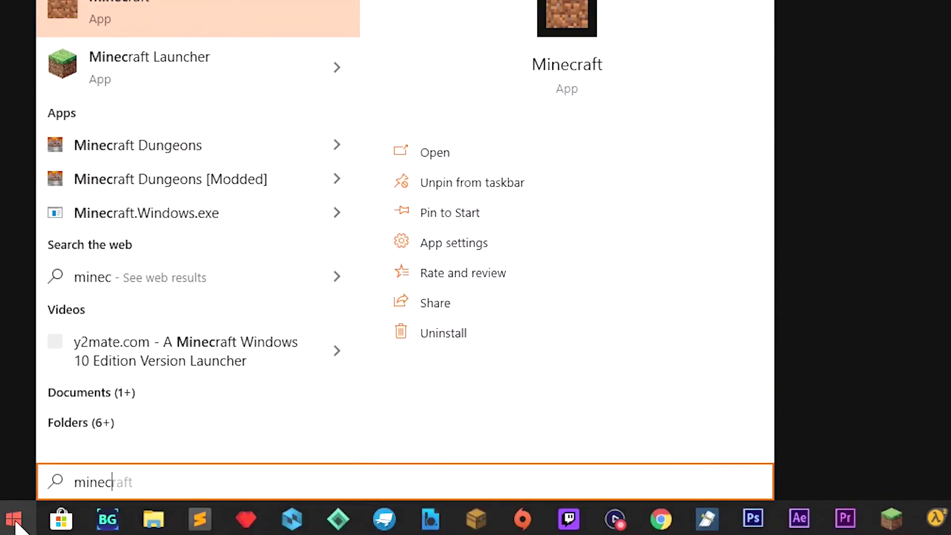
text(raft)
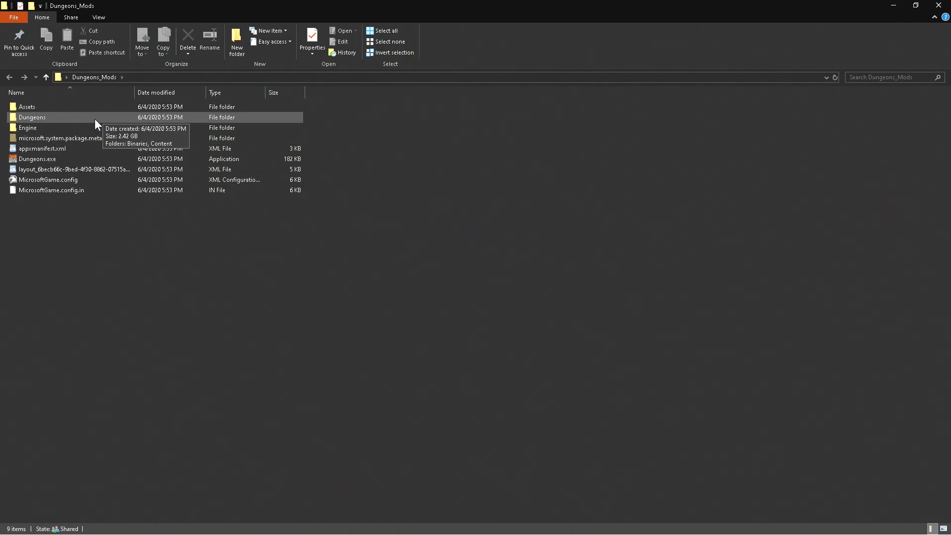
- Create a folder named ~mods inside Dungeons\Content\Paks of the Dungeons_Mods folder and open it
double_click(95, 119)
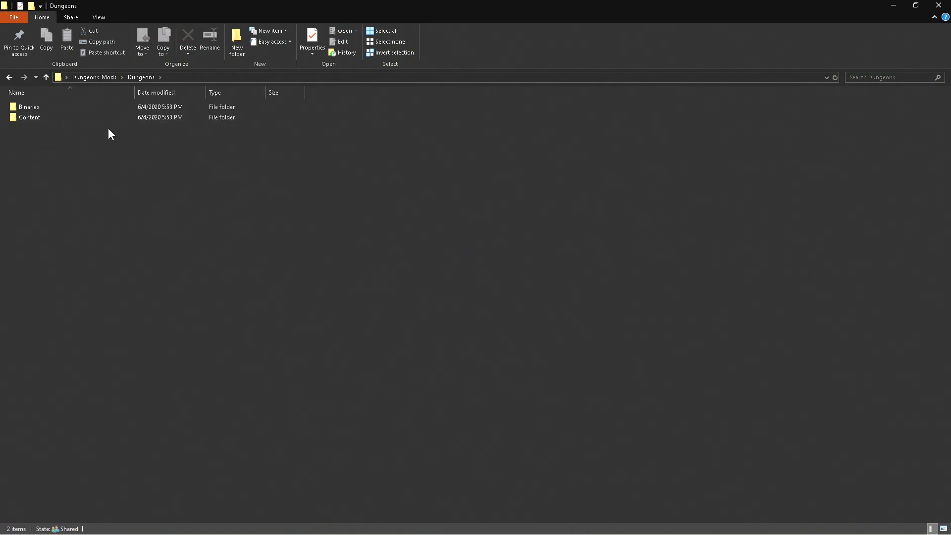
double_click(97, 118)
double_click(94, 117)
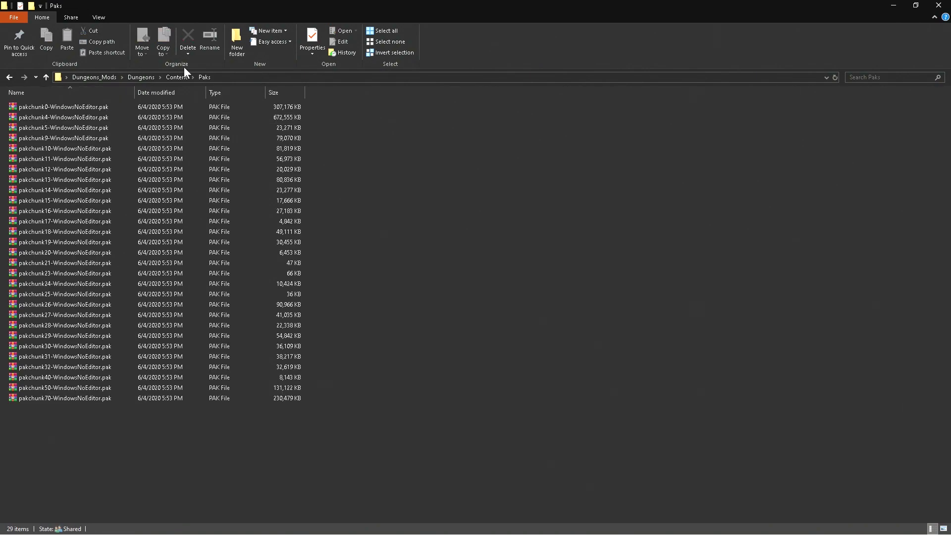
click(234, 51)
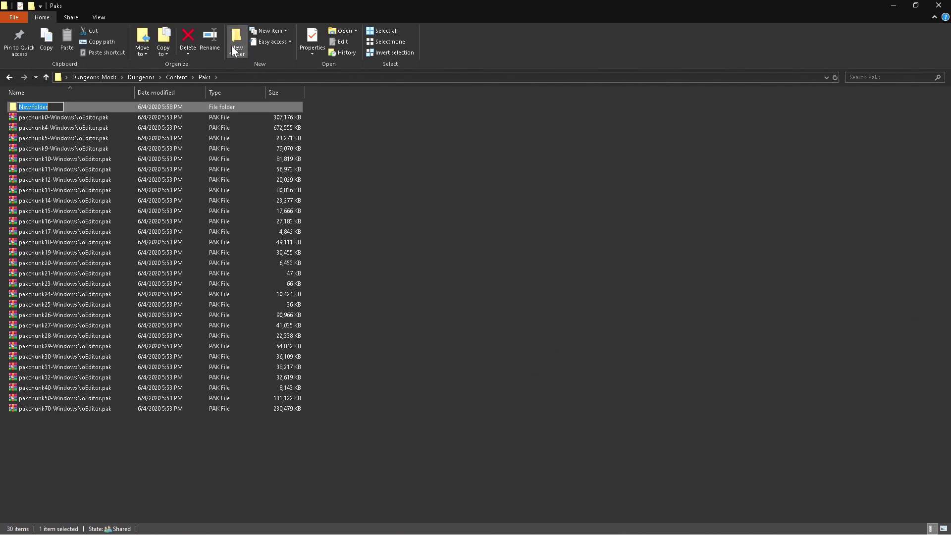
text(~mods)
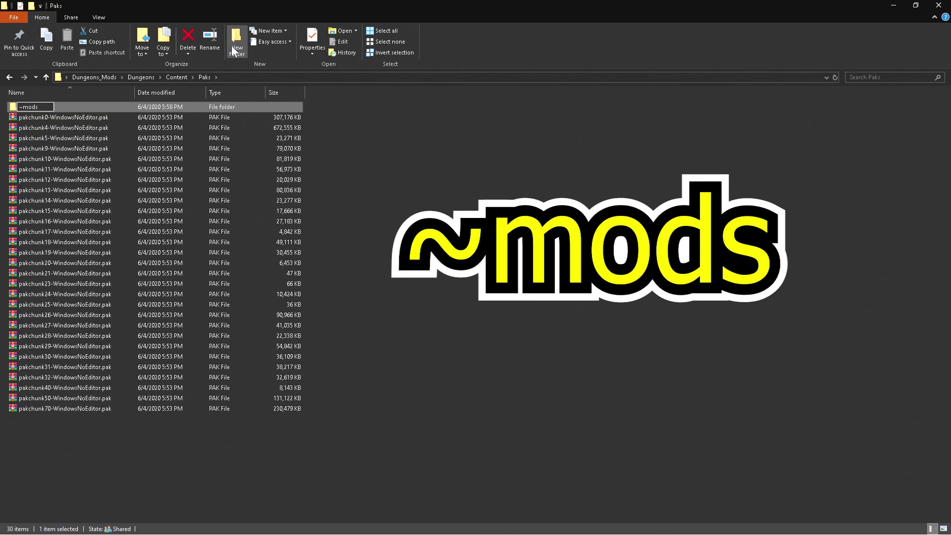
key(Return)
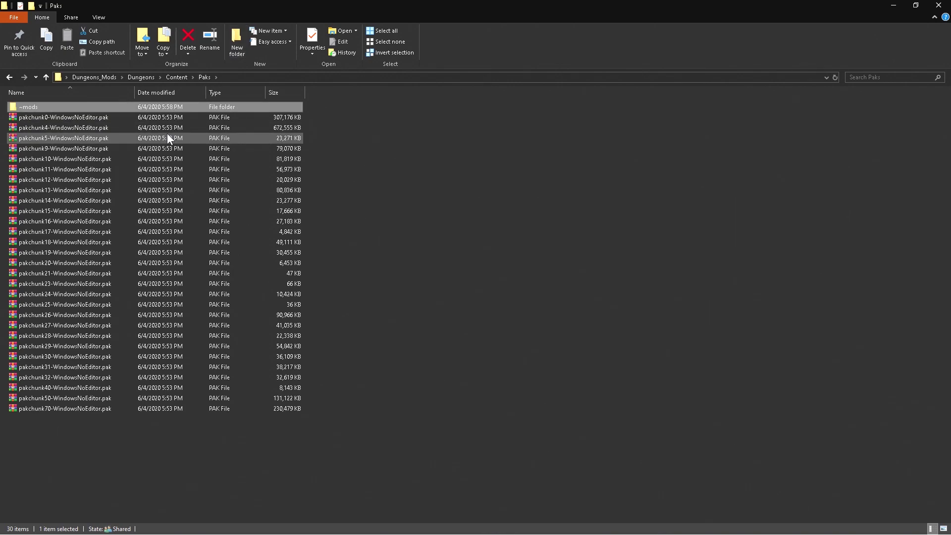
double_click(204, 108)
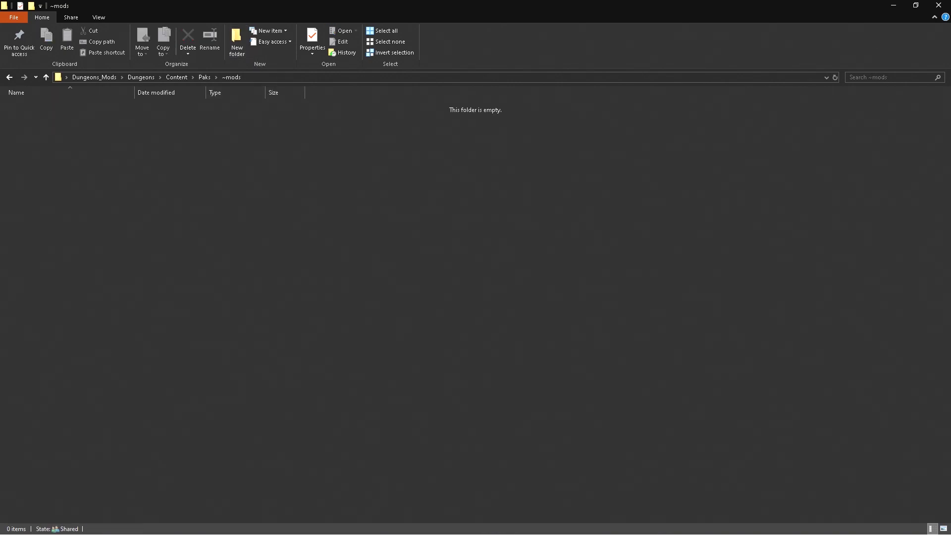
- Open the Boss Rush mod page on minecraftdungeonsmod.com in the browser and go through its description to the download link
key(alt+Tab)
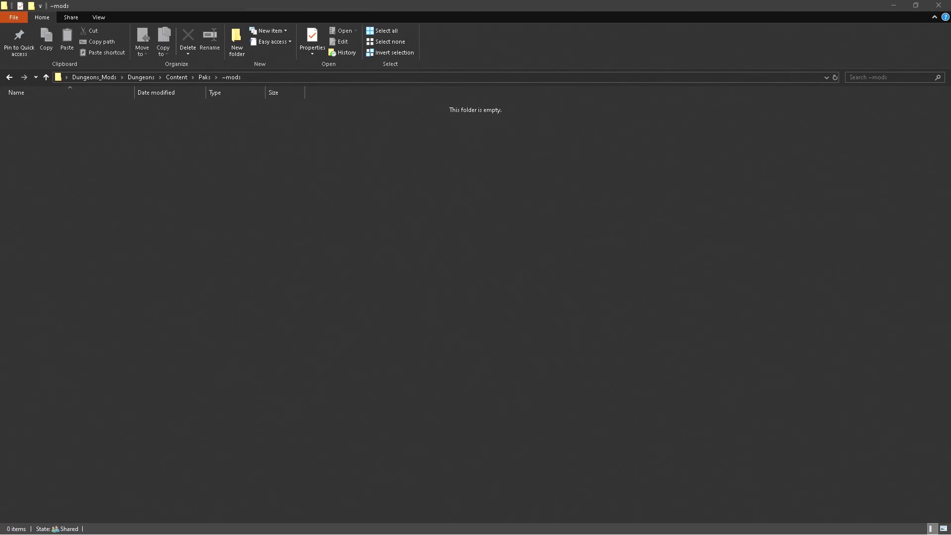
click(316, 5)
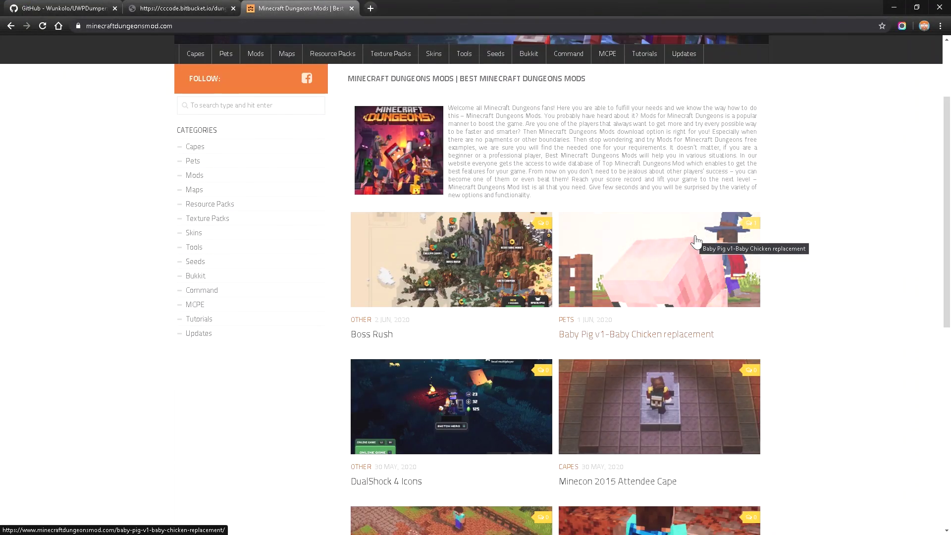
click(456, 264)
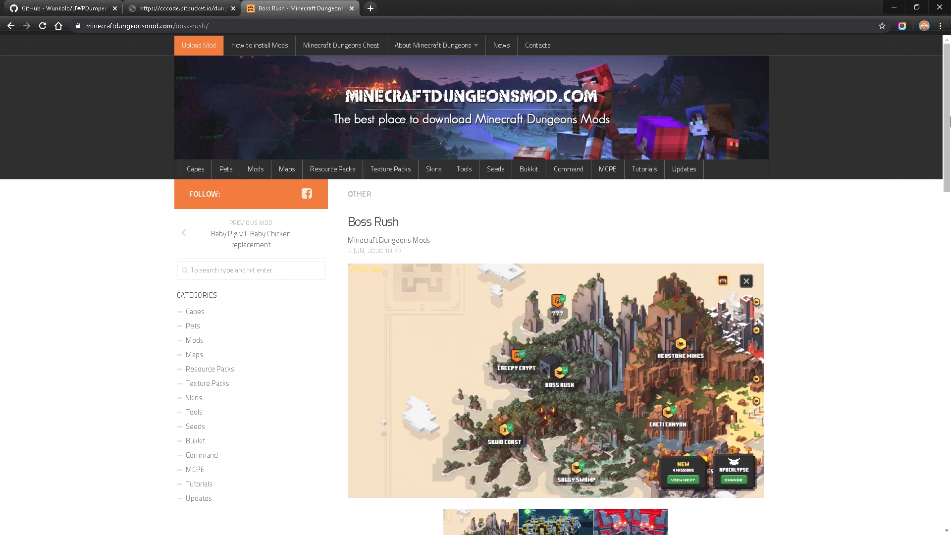
drag(950, 105, 950, 189)
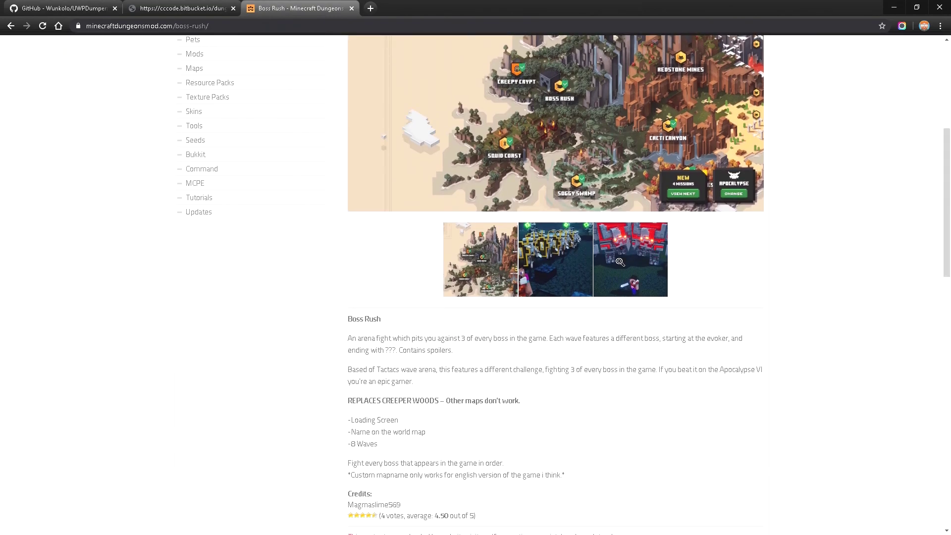
scroll(703, 252, up, 1)
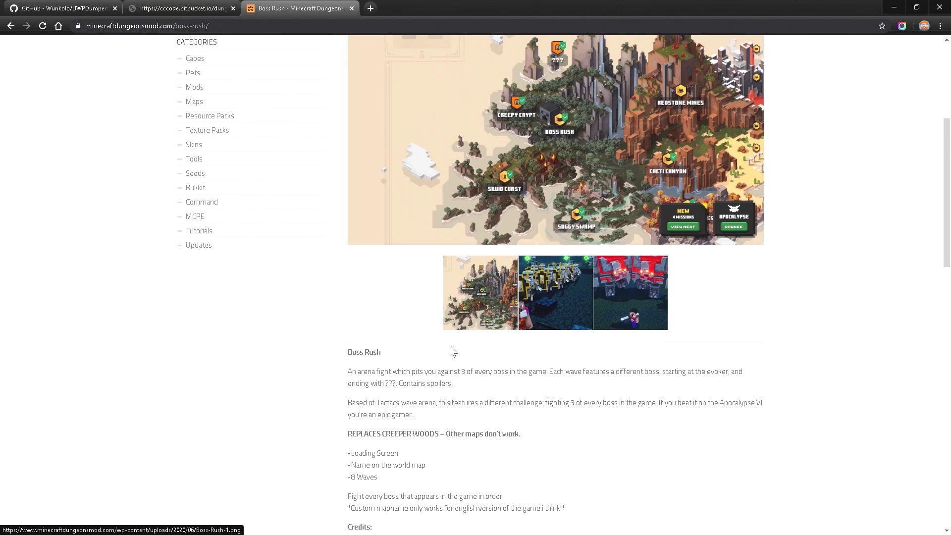
scroll(556, 381, down, 3)
scroll(559, 386, down, 3)
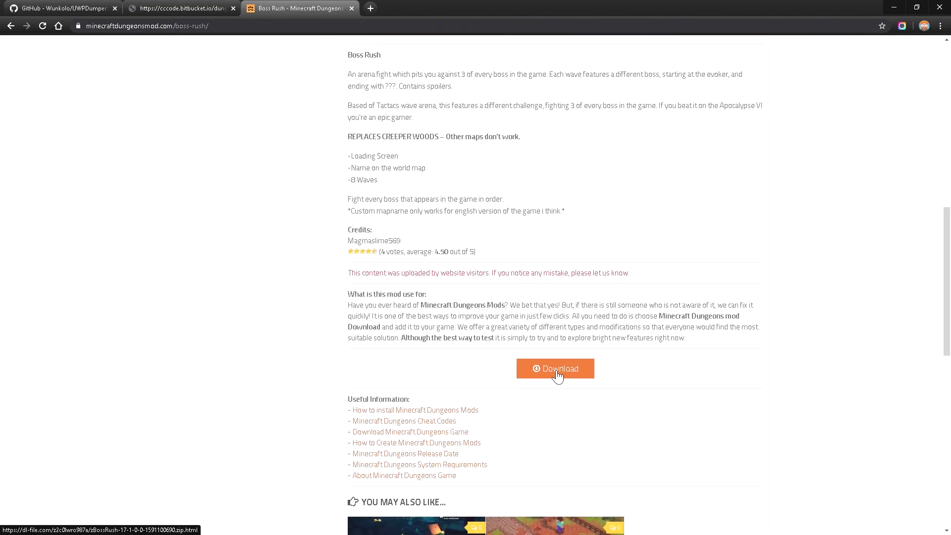
- Download zBossRush-17-1-0-0-1591100690.zip through the DL-File download pages
click(576, 369)
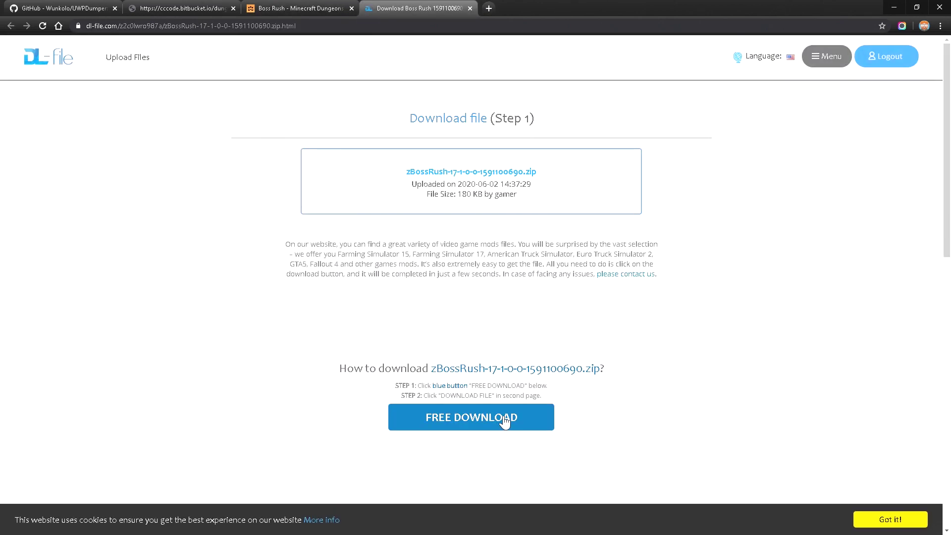
click(495, 404)
scroll(485, 410, down, 1)
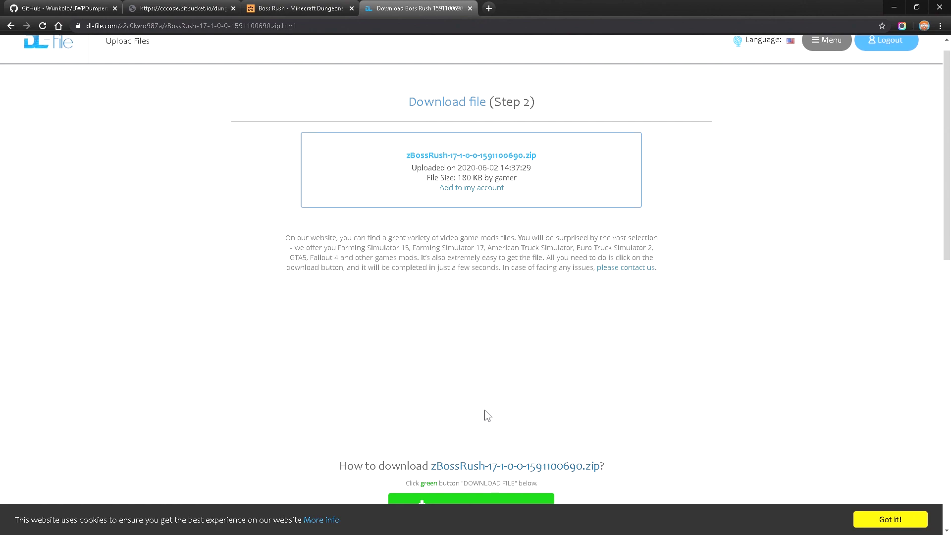
scroll(499, 396, down, 2)
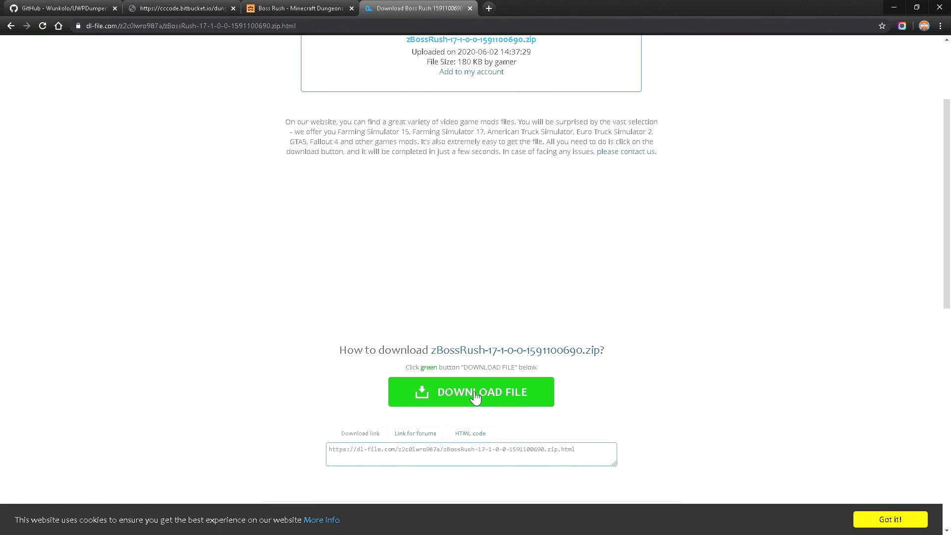
click(475, 396)
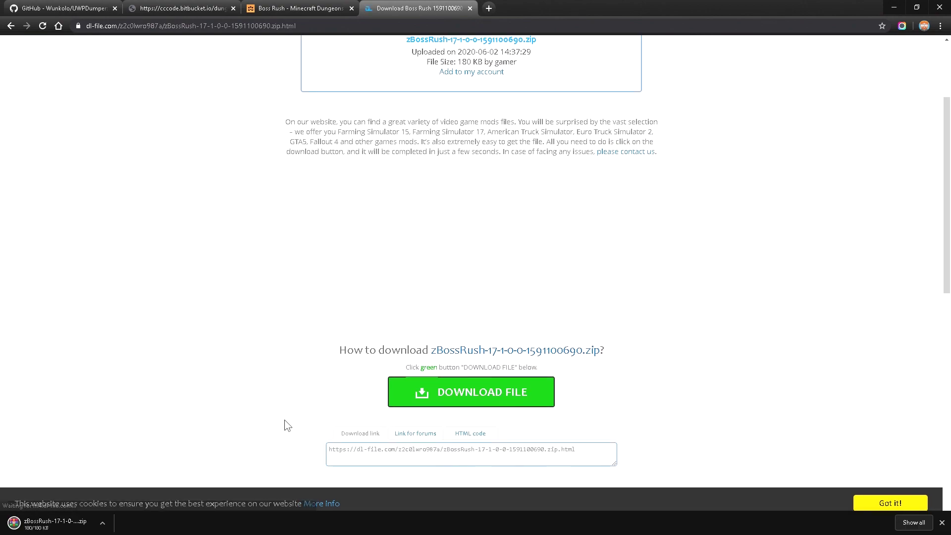
- Transfer zBossRush.pak from the downloaded archive into the ~mods folder, along with the ForgeLogic archive from the desktop
drag(33, 529, 62, 516)
drag(763, 4, 834, 13)
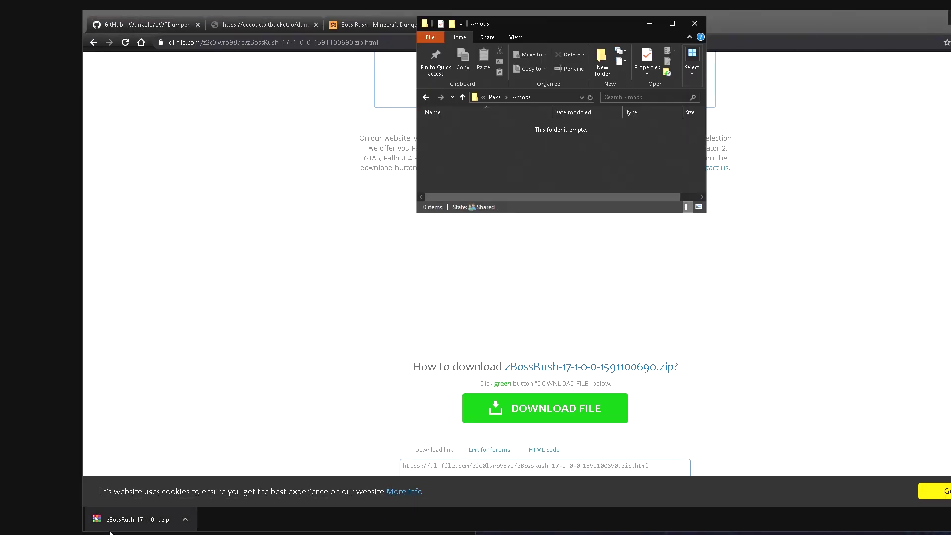
click(114, 520)
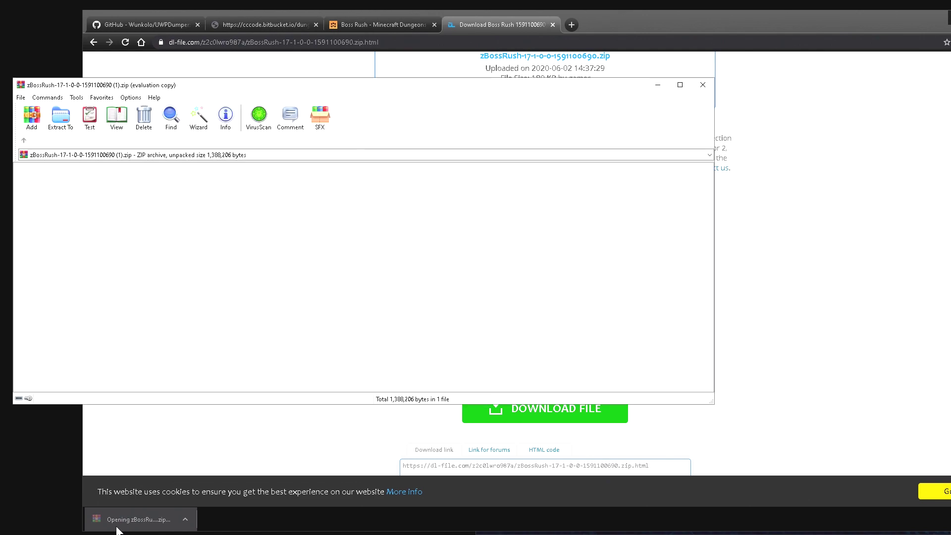
click(124, 191)
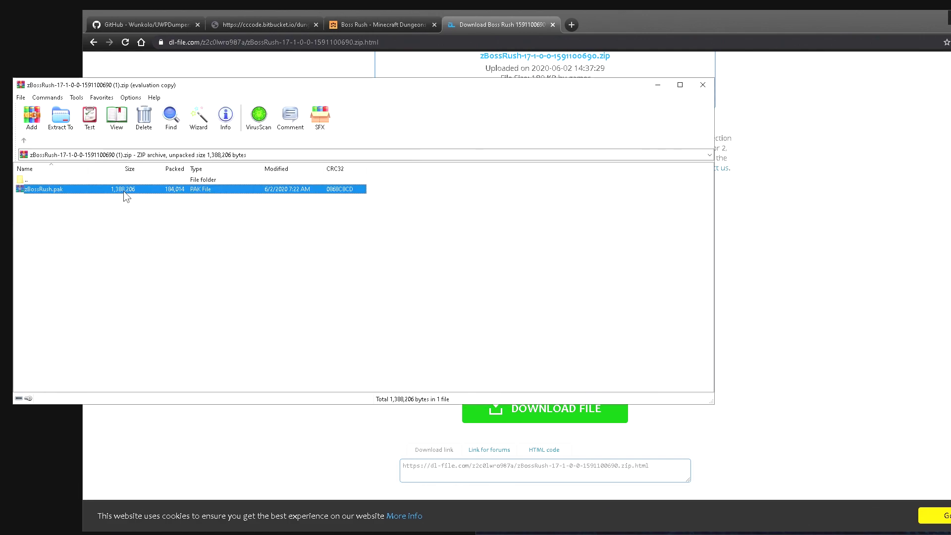
drag(612, 60, 215, 339)
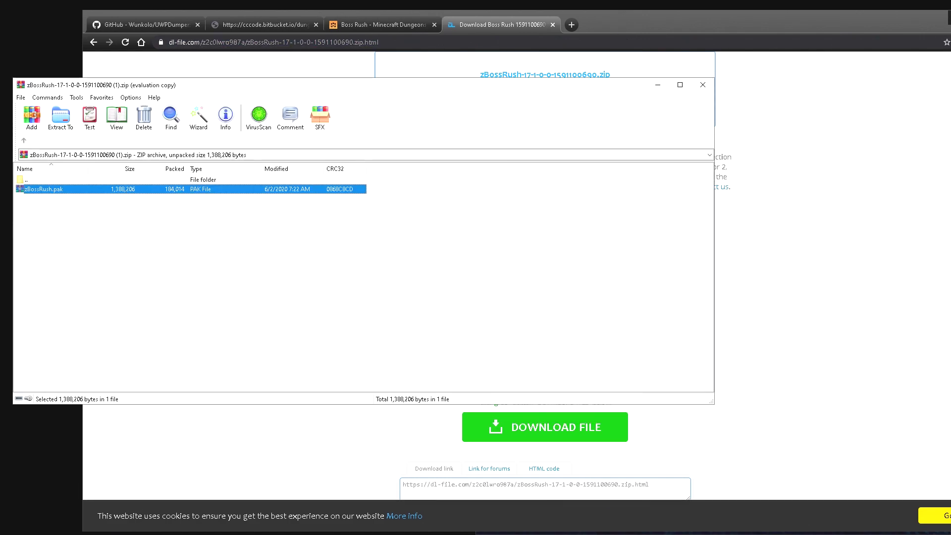
key(alt+Tab)
drag(543, 201, 584, 164)
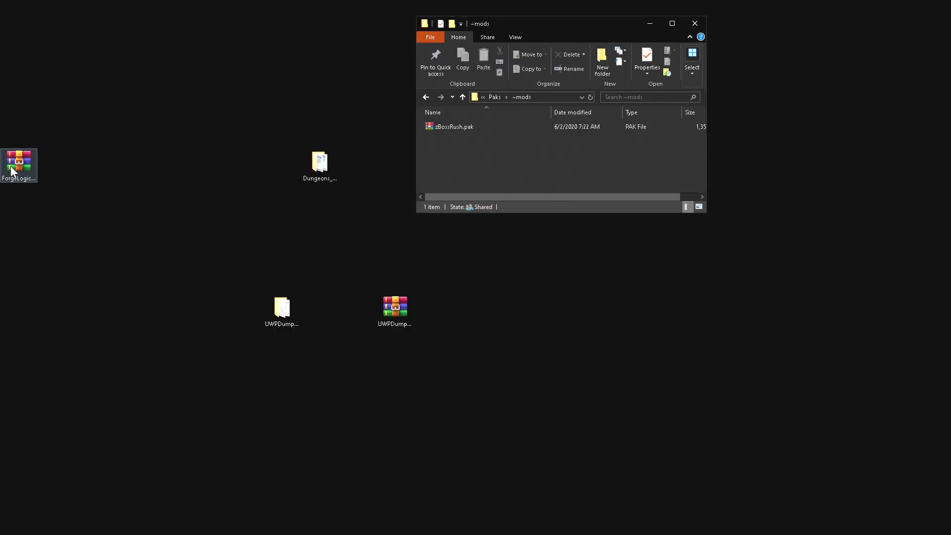
drag(11, 171, 618, 149)
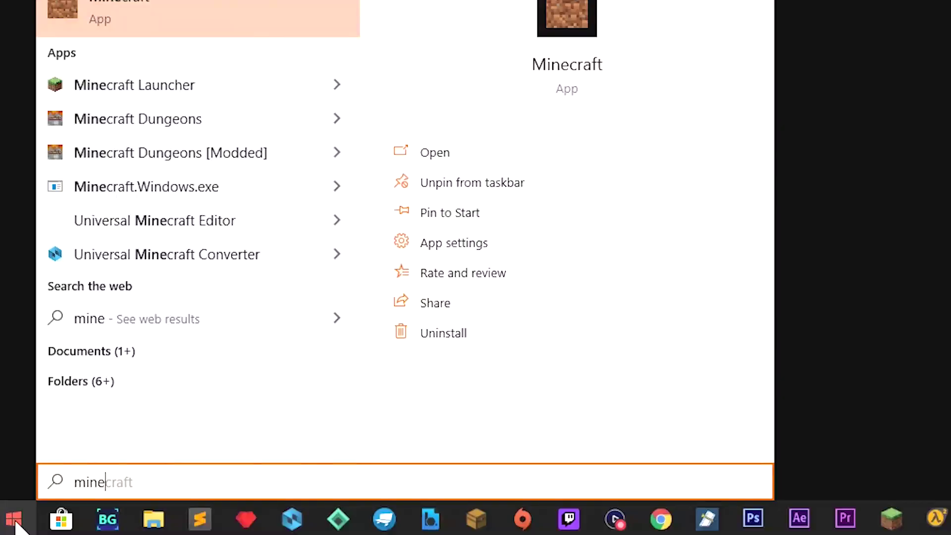
- Search Windows for minecraft and launch Minecraft Dungeons [Modded]
text(craf)
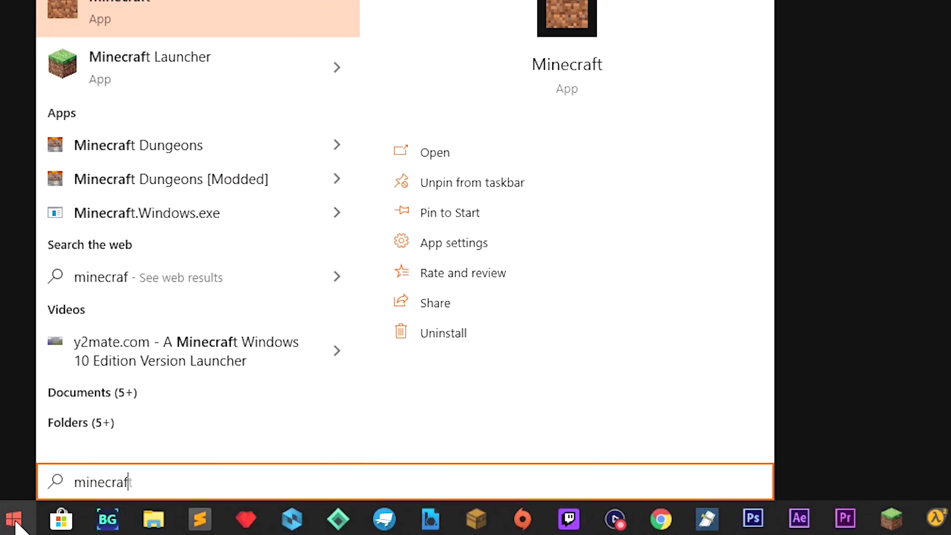
text(t)
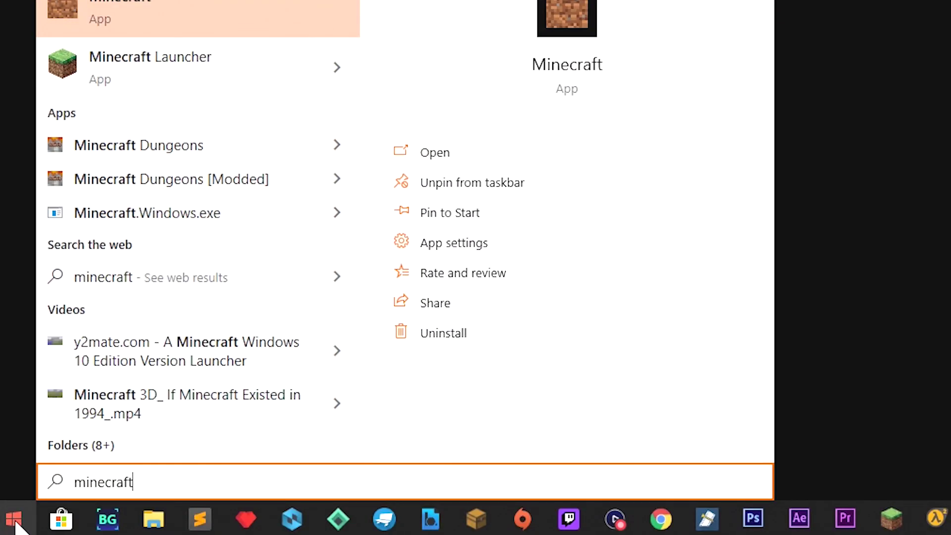
click(258, 179)
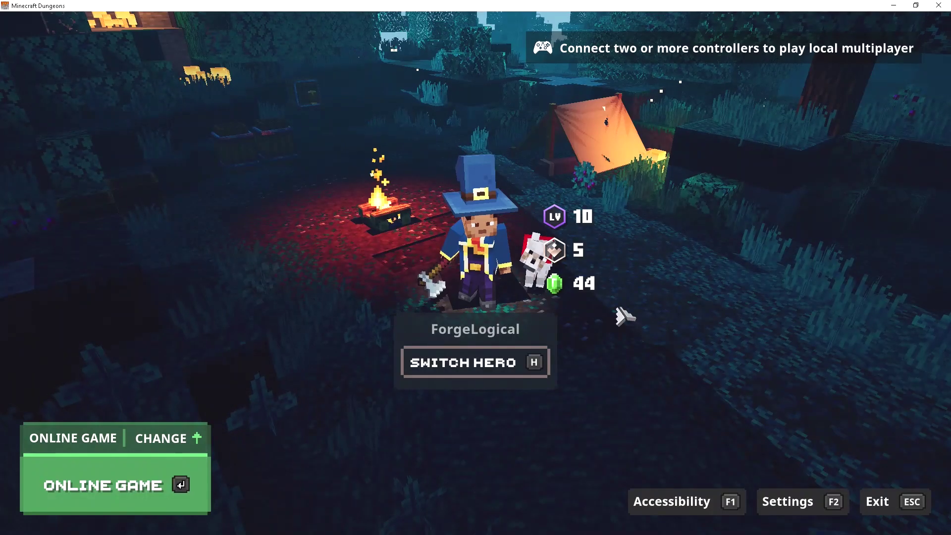
- Change the hero's skin to the red-bearded character in the dark jacket and select that hero for play
click(453, 359)
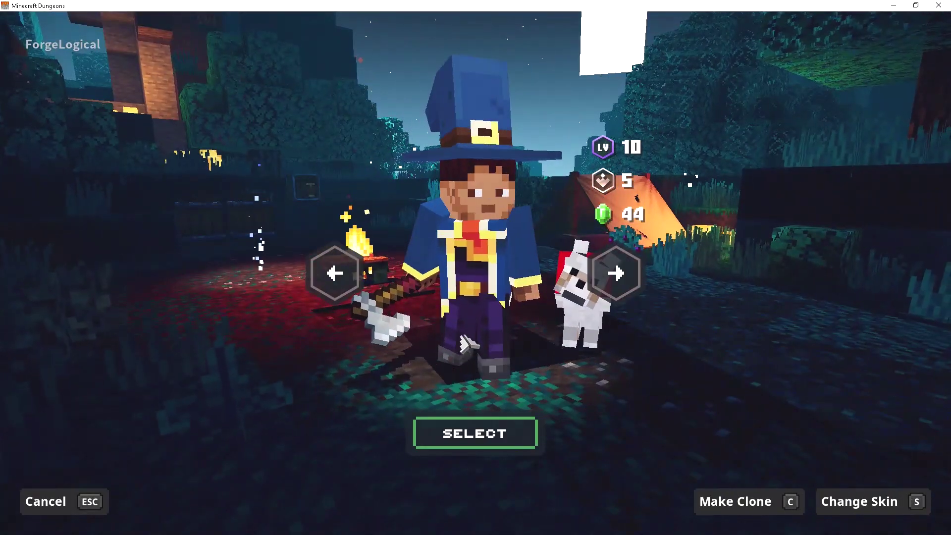
click(879, 507)
scroll(820, 99, up, 5)
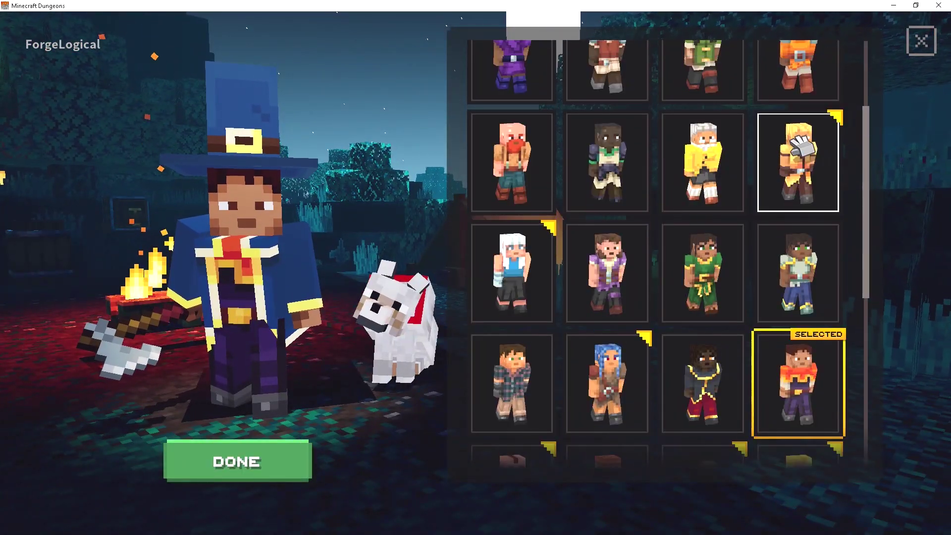
click(816, 115)
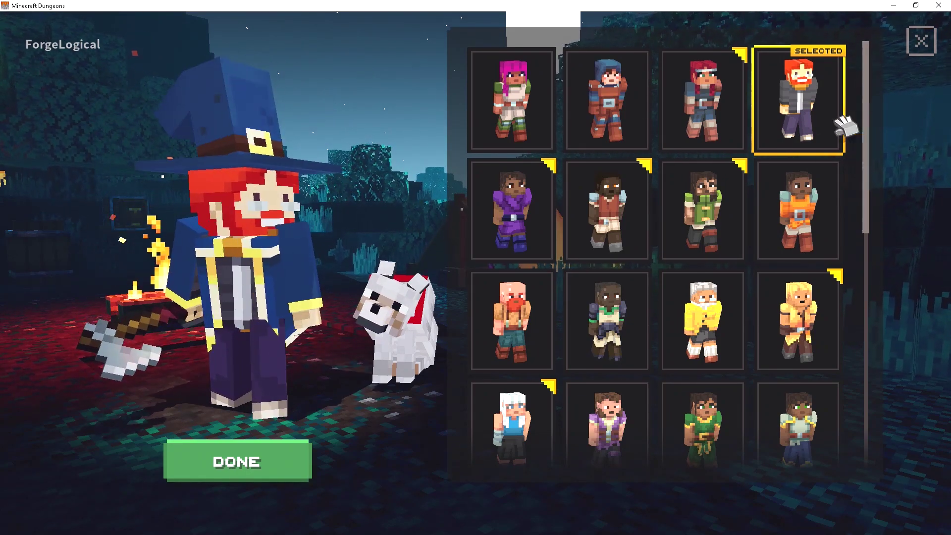
click(230, 460)
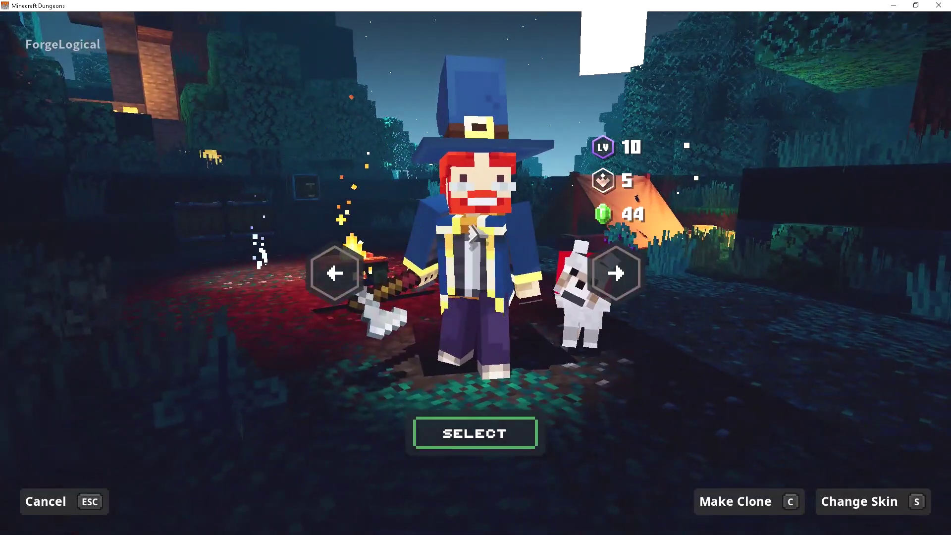
click(478, 435)
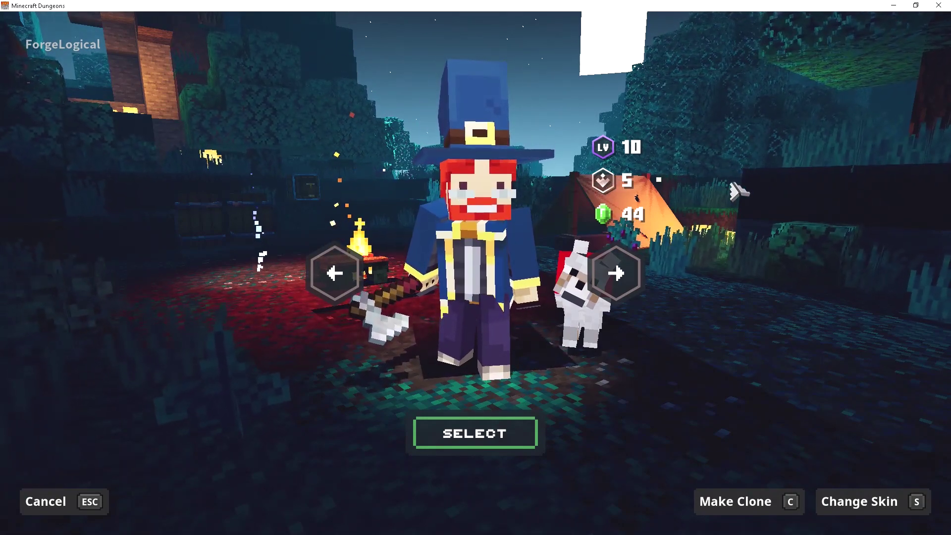
click(478, 436)
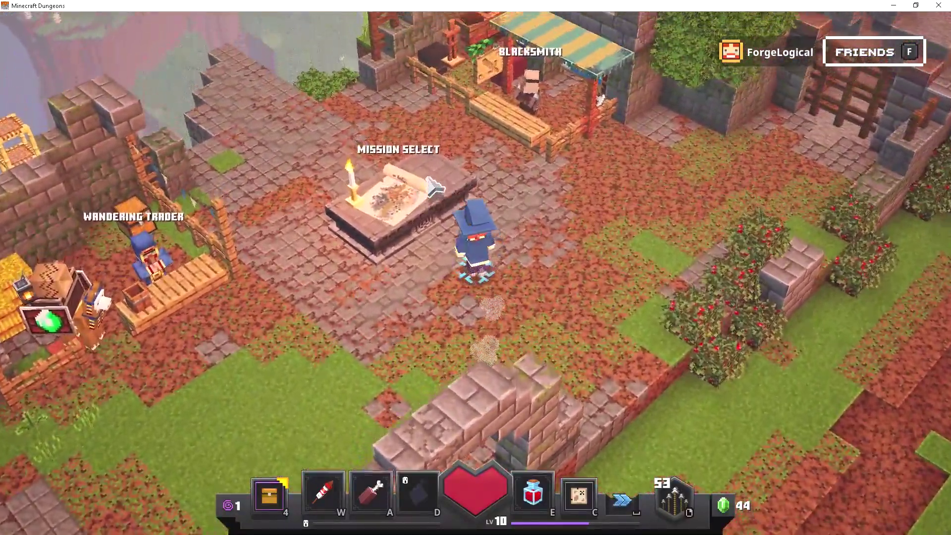
- Open the mission map at the camp table and start the Boss Rush mission on difficulty Default I
click(458, 259)
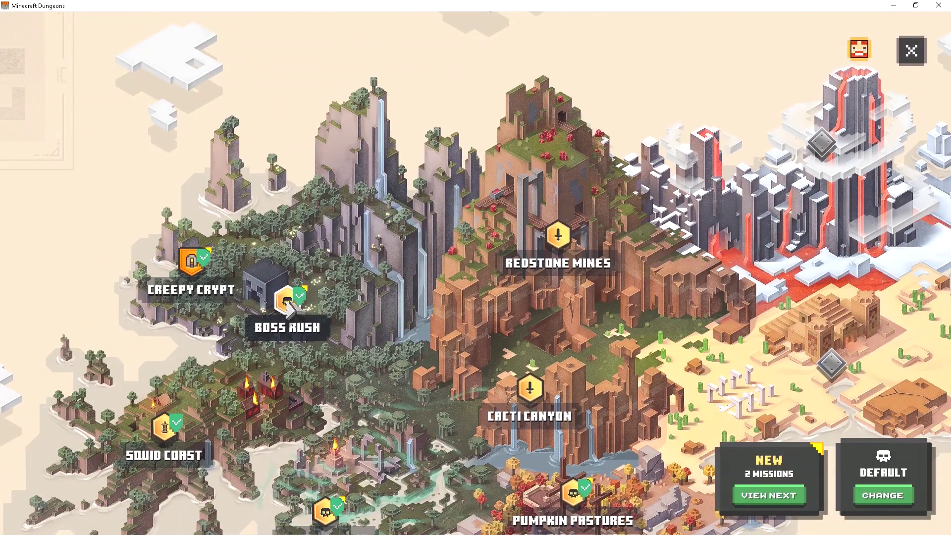
click(292, 302)
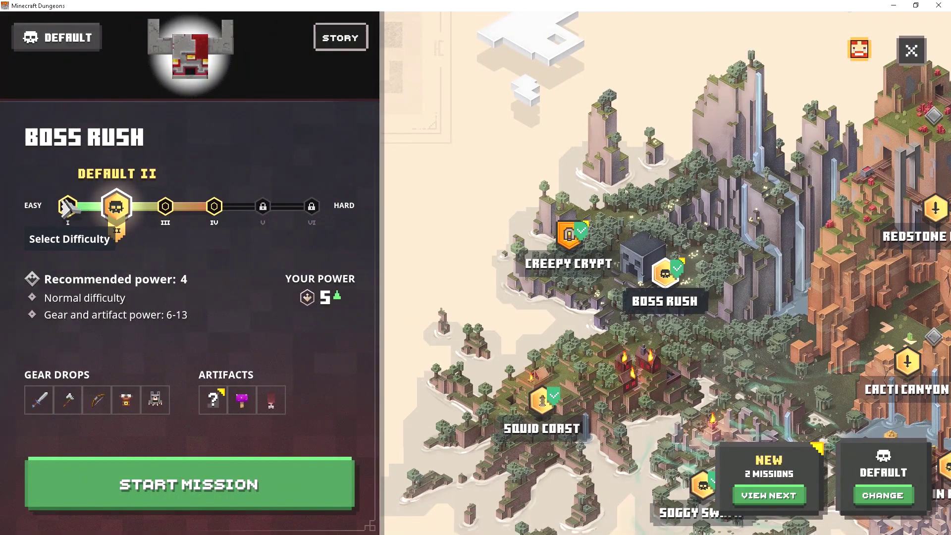
click(67, 206)
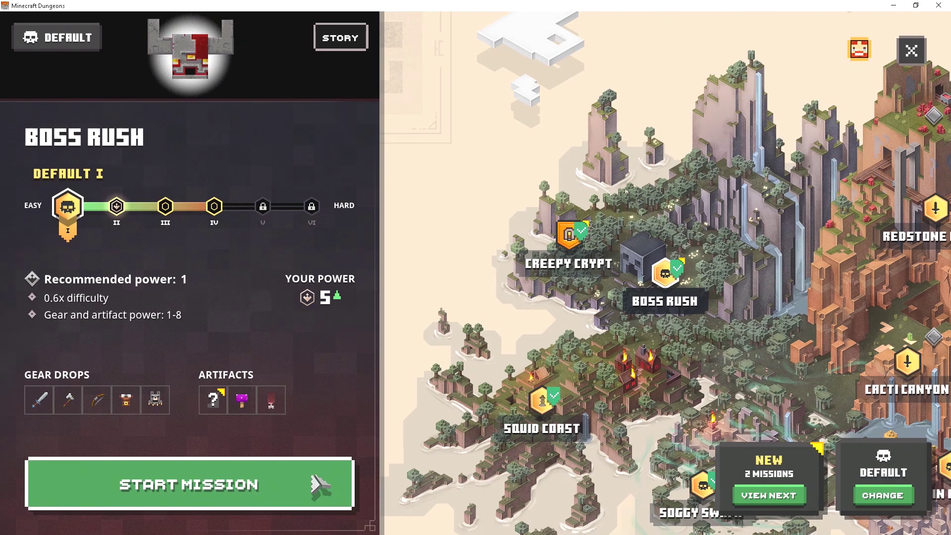
drag(760, 336, 700, 316)
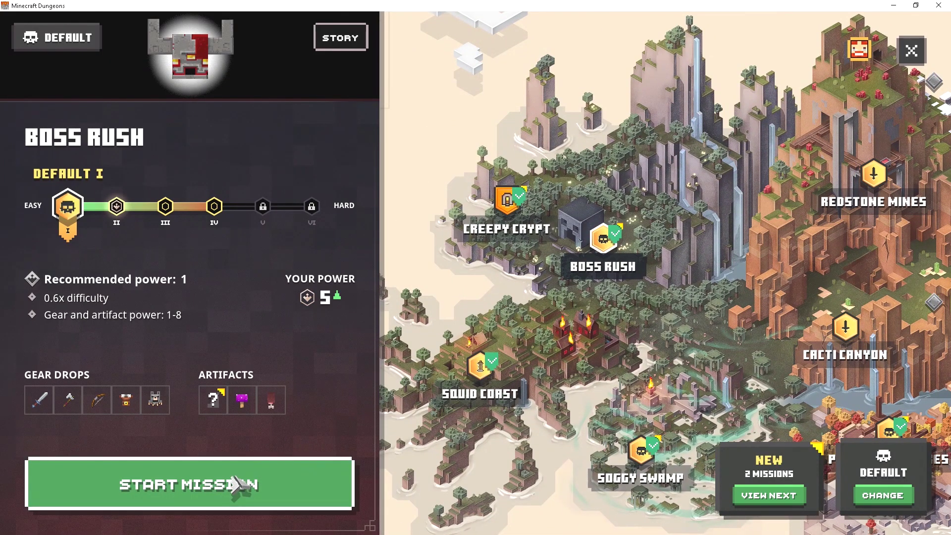
click(323, 481)
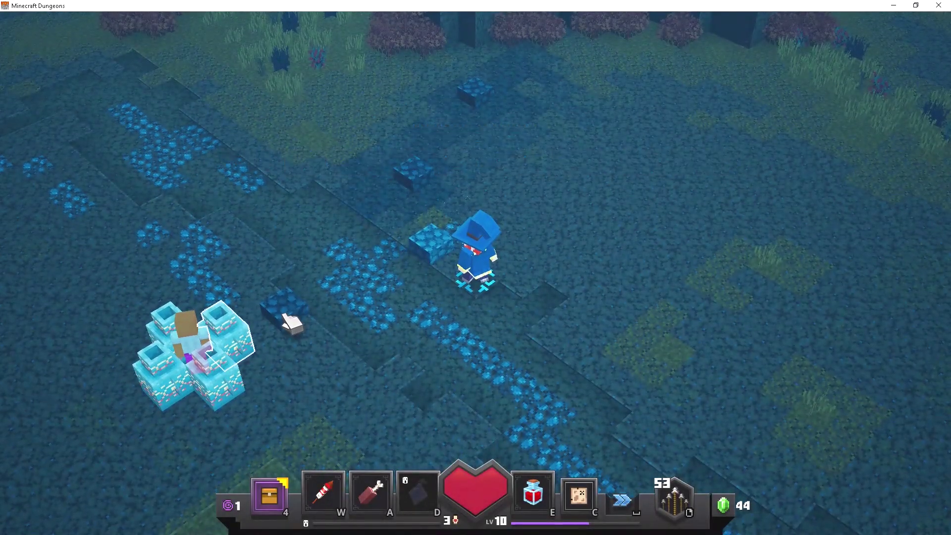
- Walk to the arena's centre and kill the zombie between the pots to begin the boss rounds
click(288, 316)
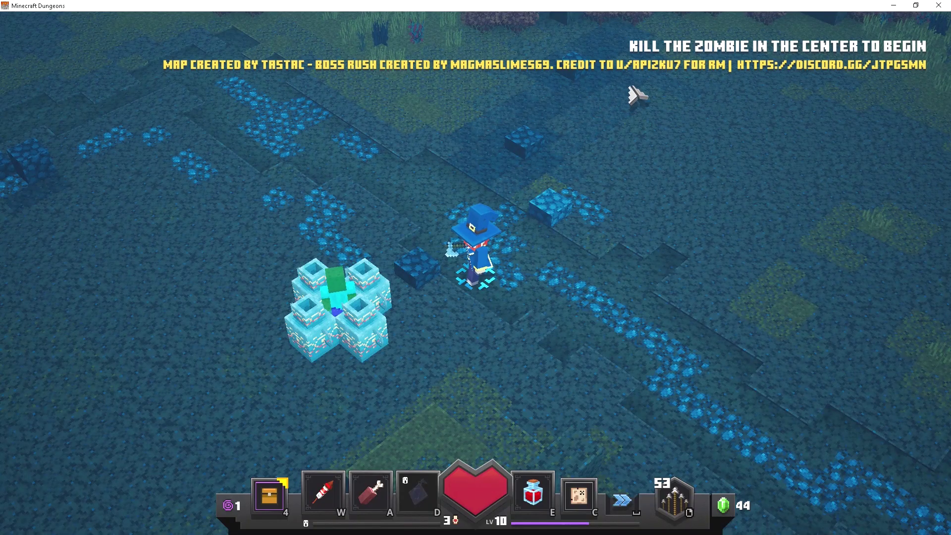
click(384, 307)
click(397, 287)
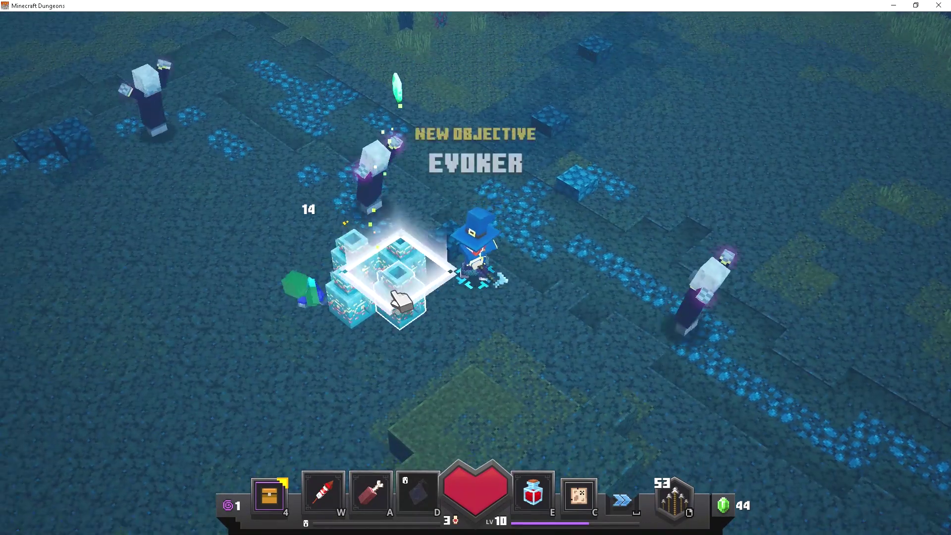
- Fight off the vexes summoned around the hero near the pots, rolling away from the Evokers' attacks
click(560, 280)
click(490, 284)
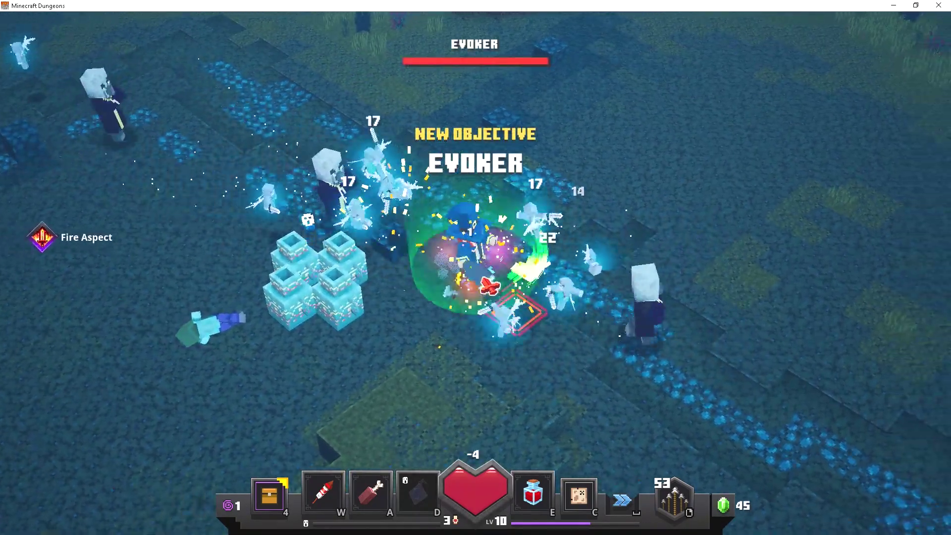
key(space)
click(424, 315)
click(441, 314)
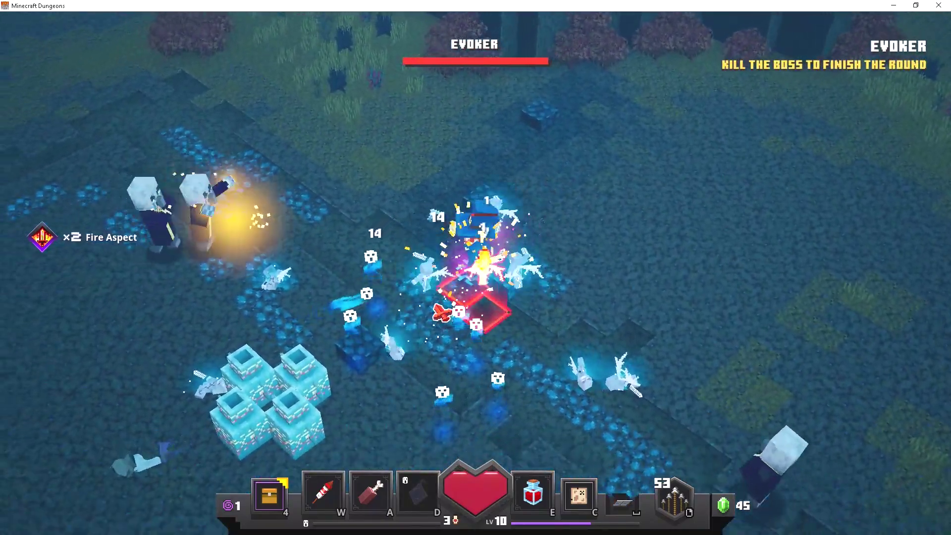
- Attack the Evokers at close range, then retreat and drink the healing potion
click(326, 256)
click(350, 262)
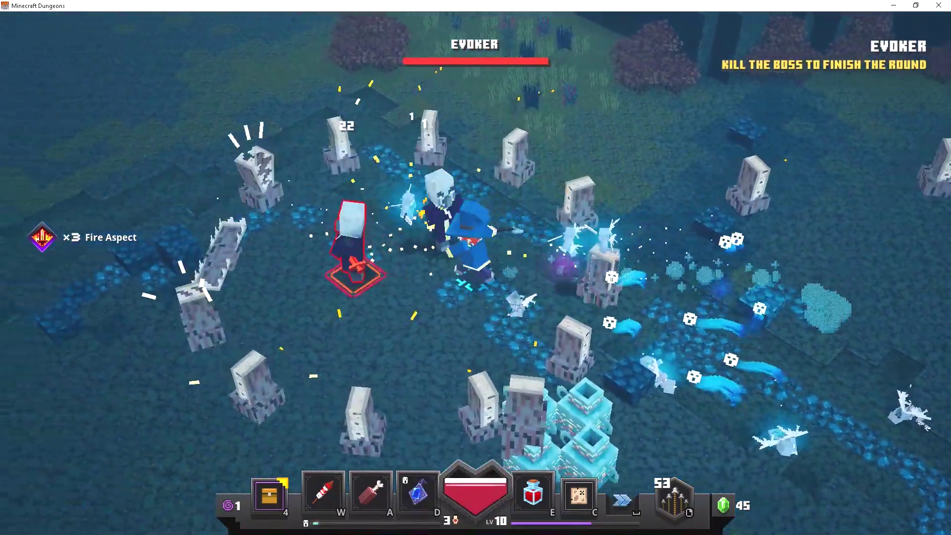
click(351, 265)
click(579, 264)
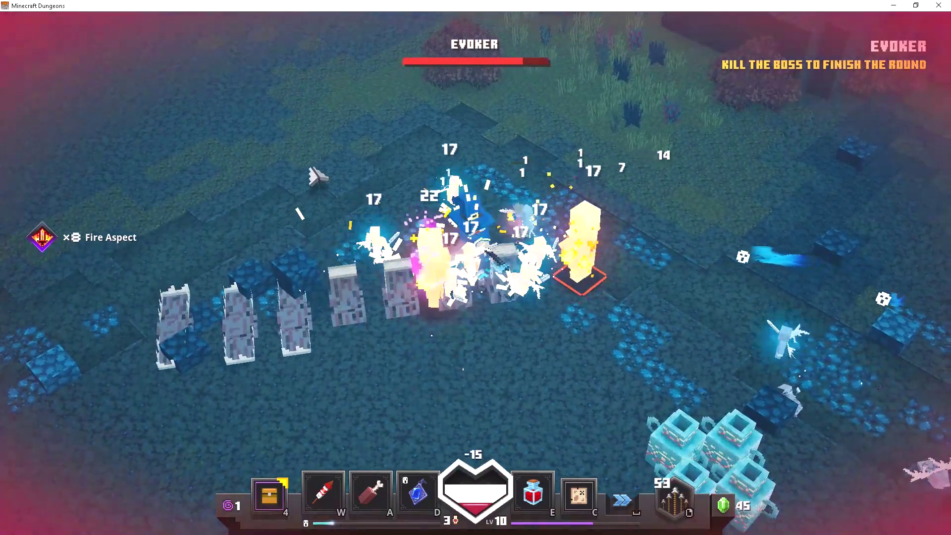
click(311, 175)
key(e)
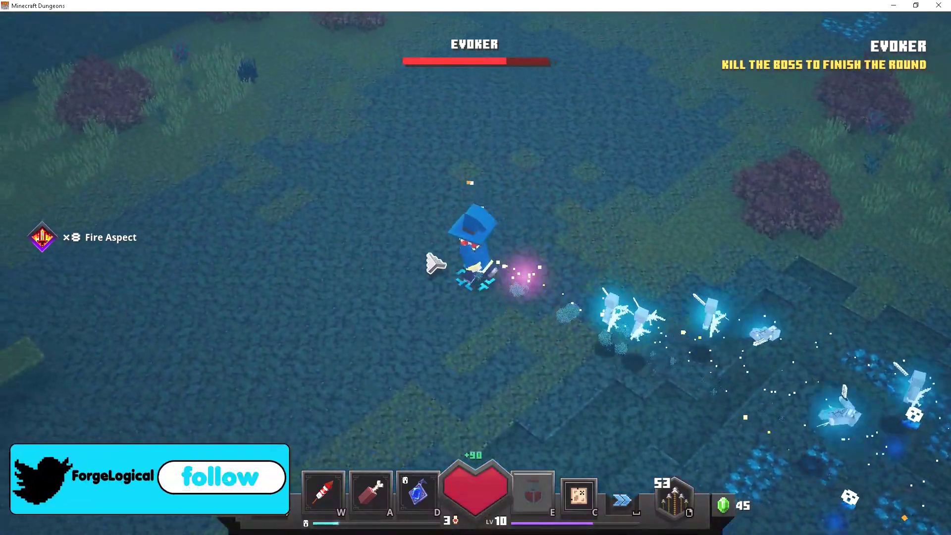
- Strike the pursuing vexes and roll away across the grass to escape the Evokers' fangs
click(515, 299)
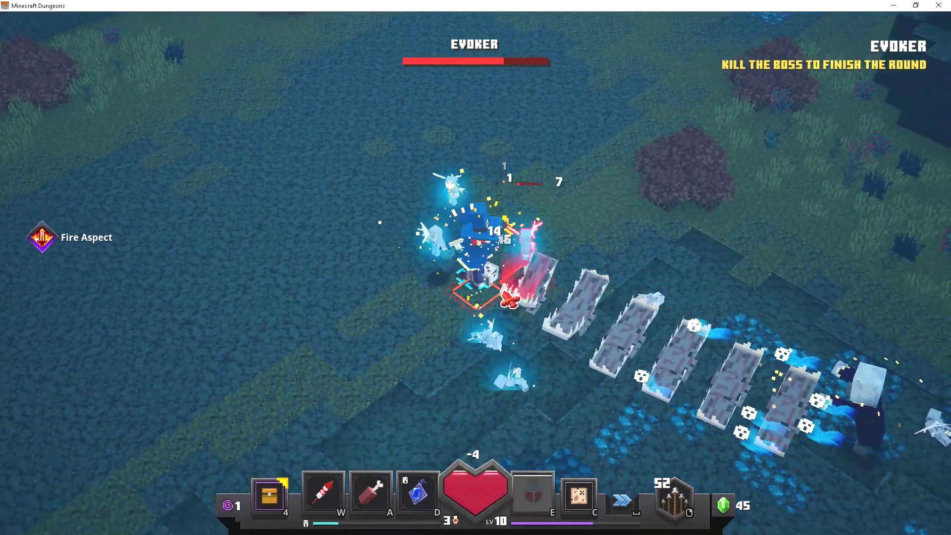
click(556, 225)
key(space)
click(573, 204)
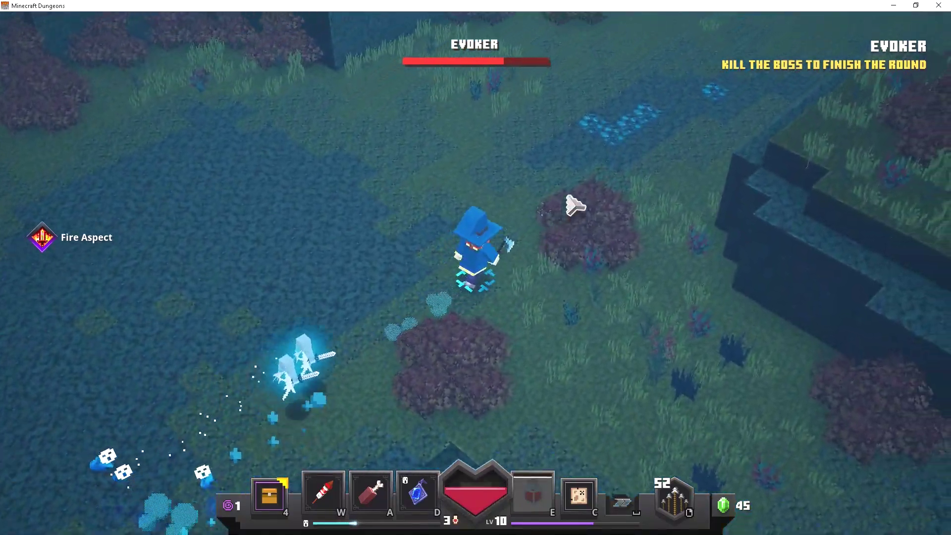
click(597, 174)
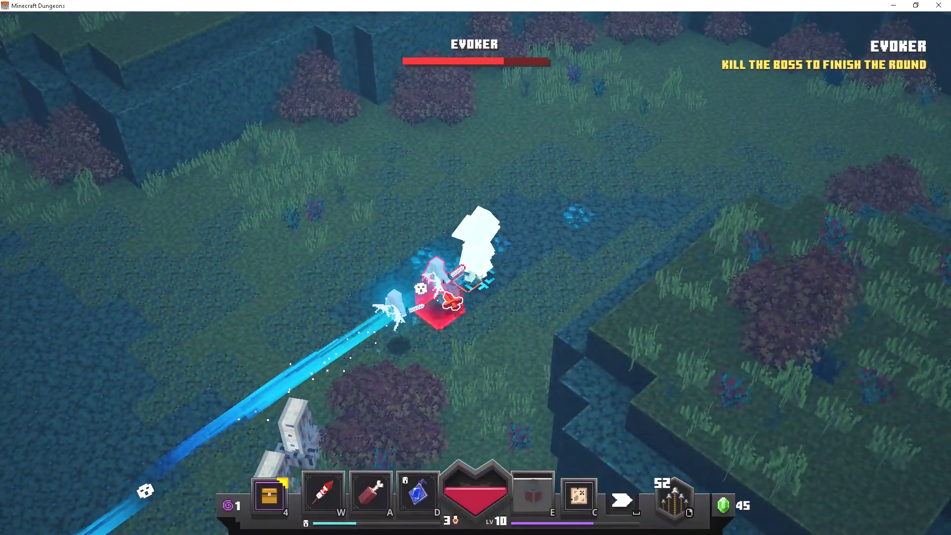
click(434, 303)
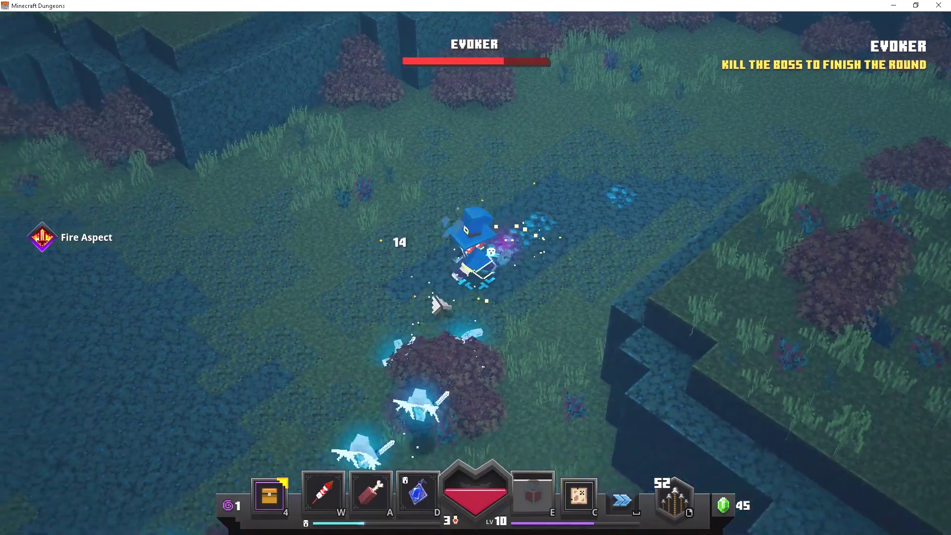
- Return to the Evokers and hit them repeatedly in melee
click(486, 376)
click(455, 295)
click(463, 297)
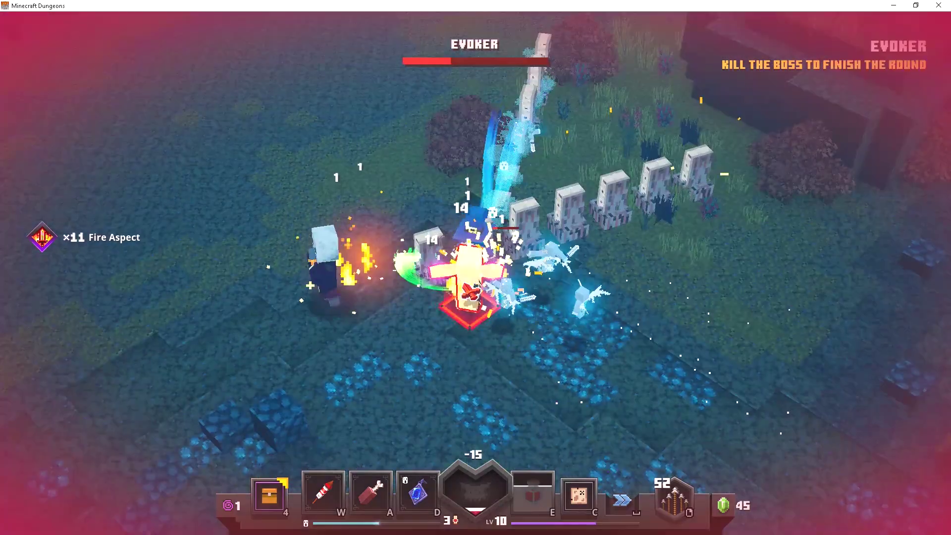
click(476, 299)
click(470, 292)
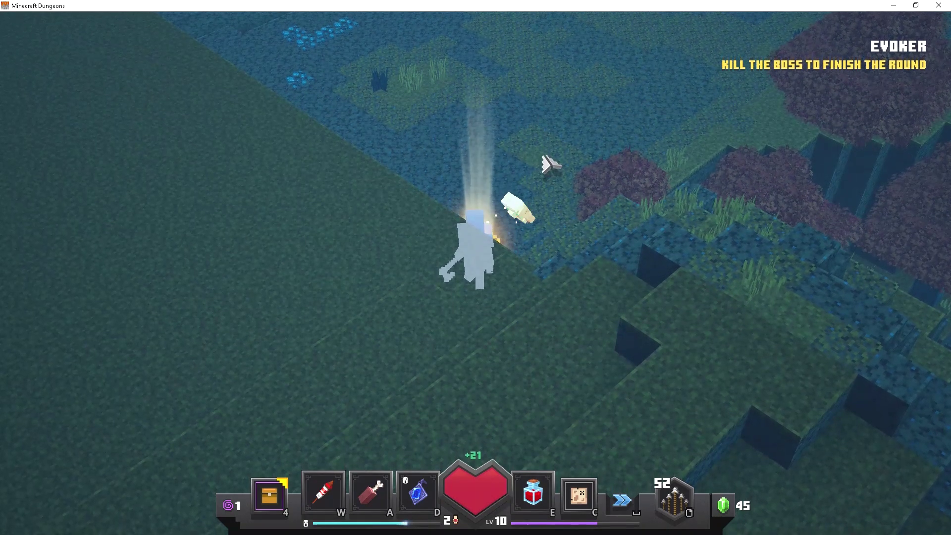
- Resume the Evoker round after the revival, attacking the bosses and their vexes to finish it
mouse_move(520, 155)
mouse_down()
mouse_move(433, 163)
mouse_move(395, 214)
mouse_move(448, 235)
mouse_move(577, 225)
mouse_move(448, 300)
mouse_move(493, 298)
mouse_move(476, 274)
mouse_up()
click(455, 281)
mouse_move(540, 305)
mouse_down()
mouse_move(467, 358)
mouse_move(523, 317)
mouse_up()
click(530, 320)
click(520, 309)
click(509, 294)
click(502, 289)
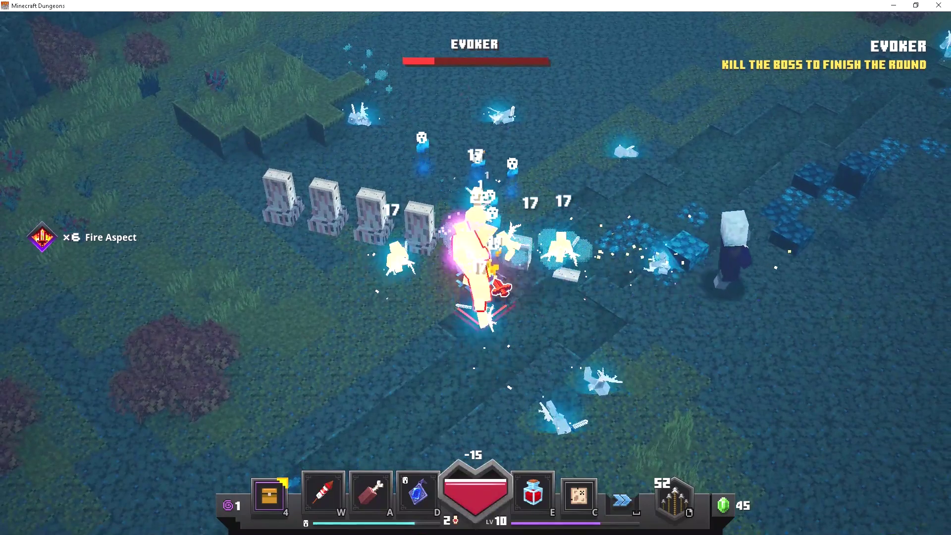
drag(500, 287, 495, 288)
mouse_move(619, 263)
mouse_down()
mouse_move(597, 358)
mouse_move(409, 323)
mouse_up()
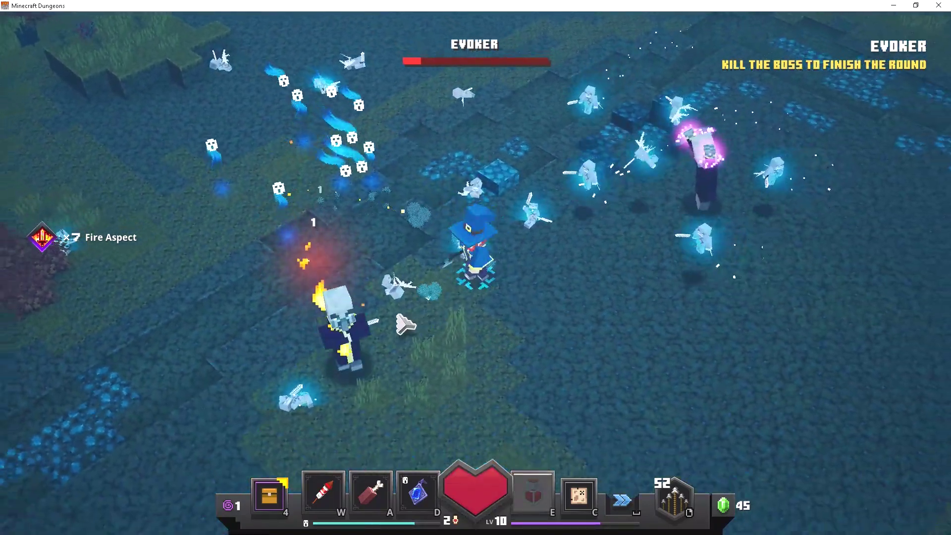